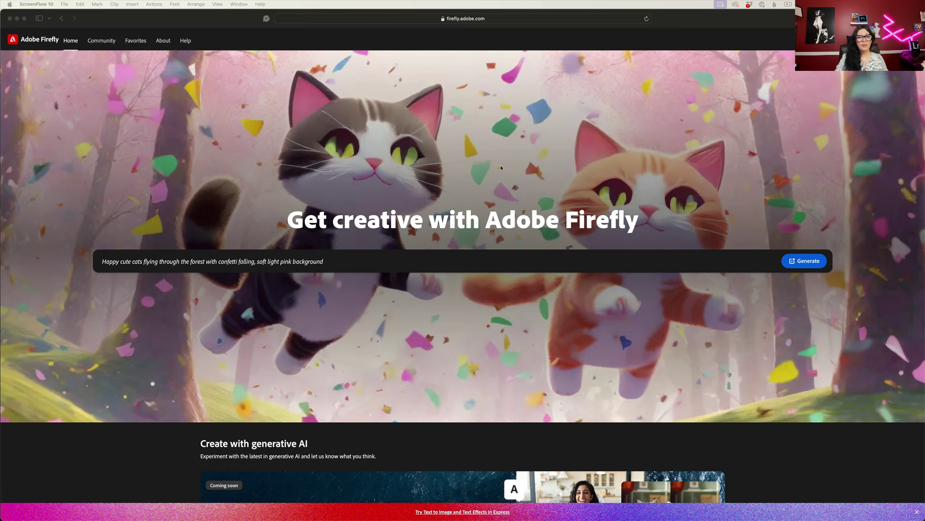
Step: Open the Text to image tool from the generative AI features on the Firefly home page
scroll(500, 165, "down", 3)
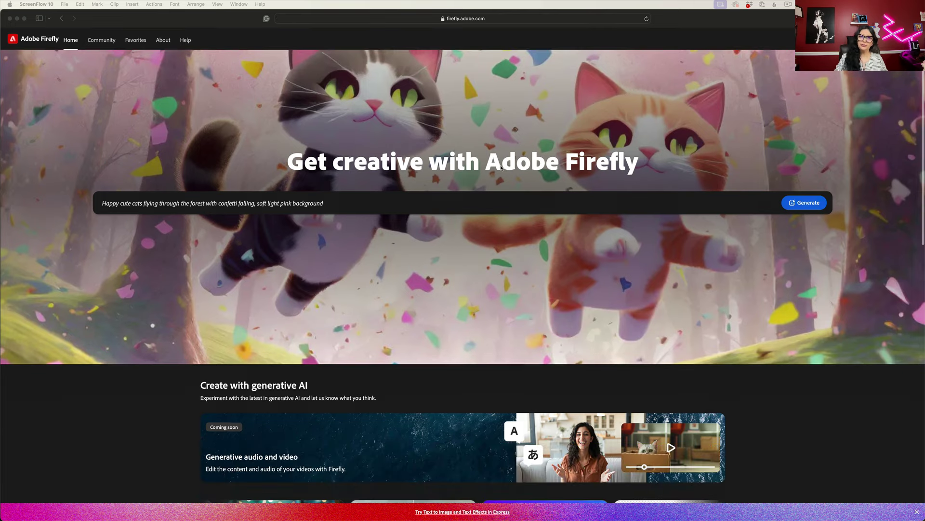
scroll(501, 168, "down", 5)
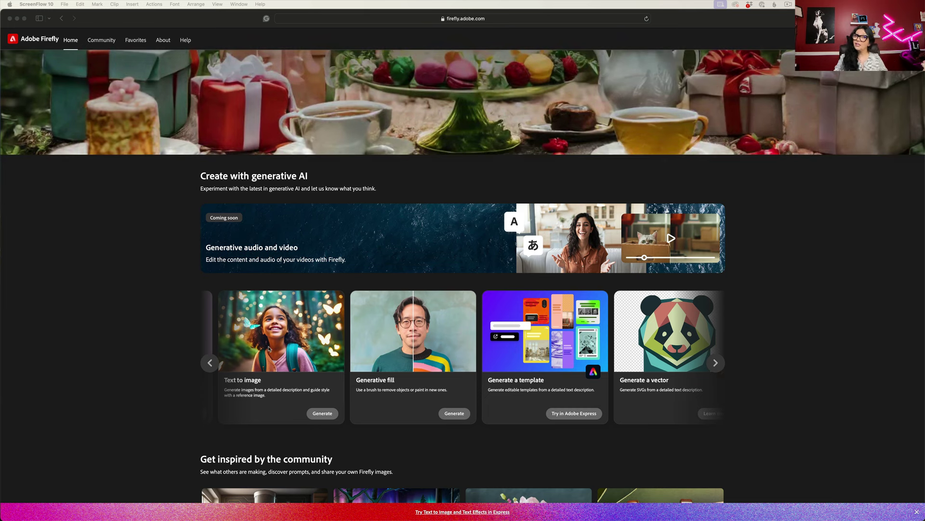
left_click(281, 343)
left_click(283, 341)
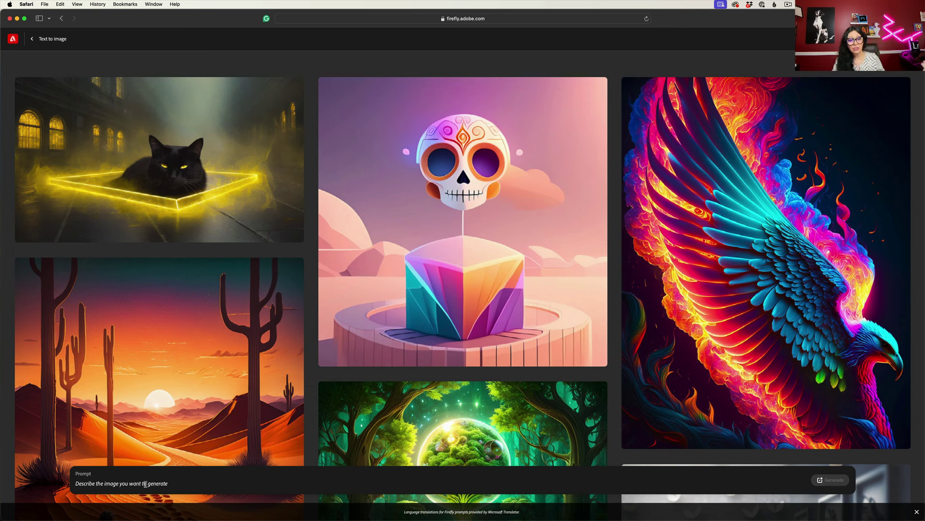
Step: Generate images from the prompt "summer day, countryside, beautiful, oil painting"
right_click(146, 484)
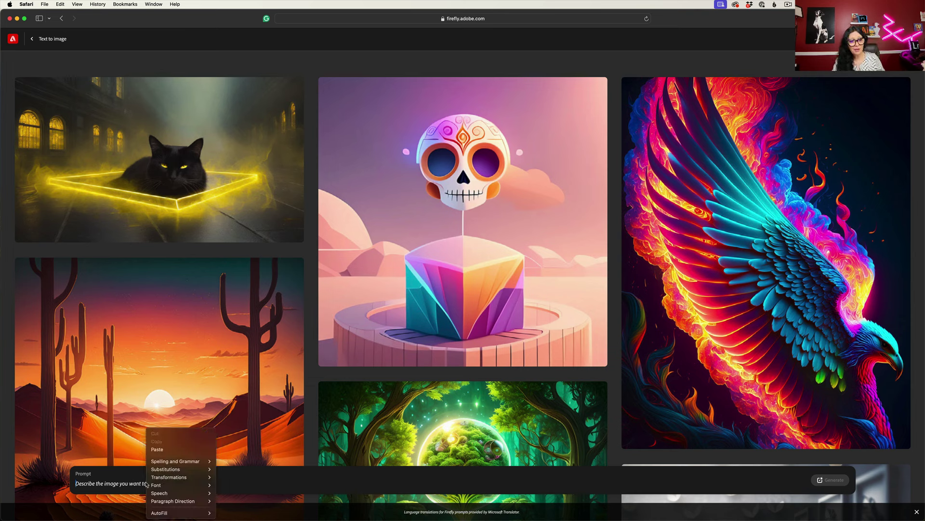
left_click(159, 450)
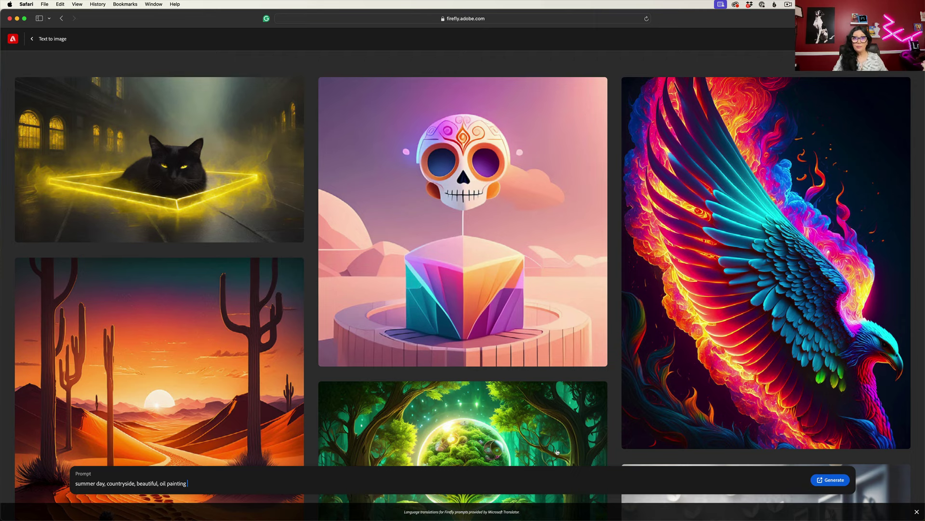
left_click(836, 481)
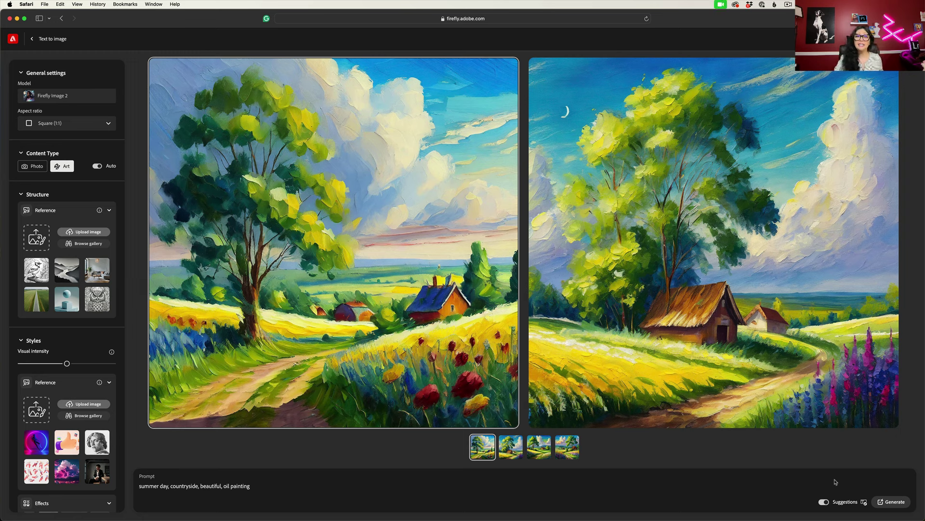
Step: Select the third generated painting, with the tree, cottage and poppy-lined path, and add it to the favorites
left_click(510, 449)
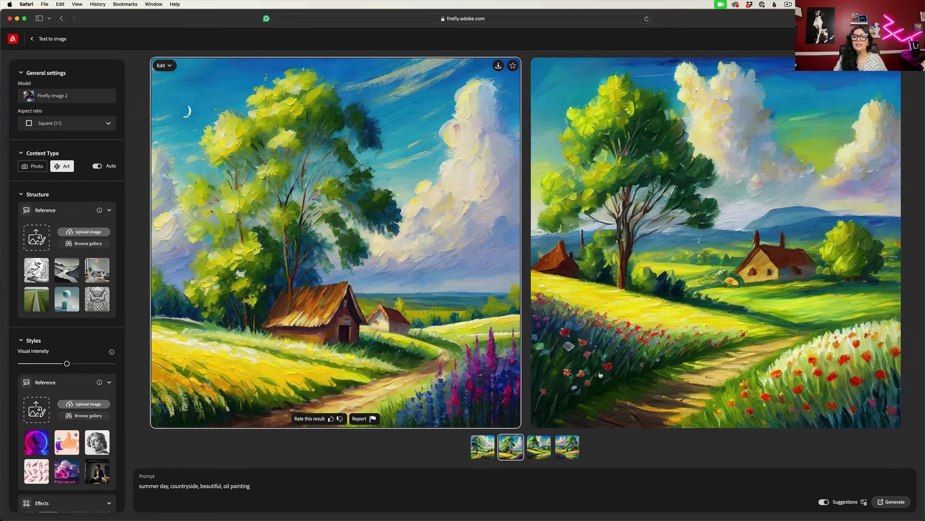
left_click(600, 374)
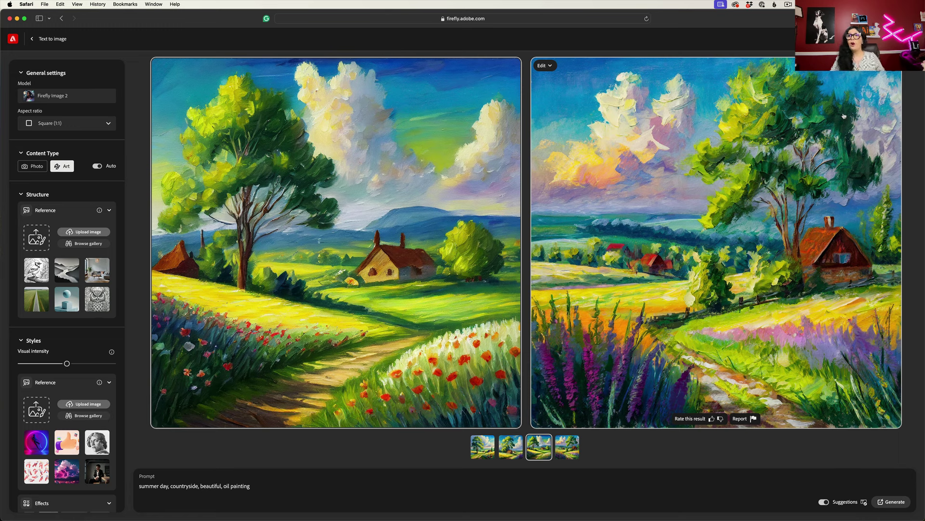
left_click(514, 65)
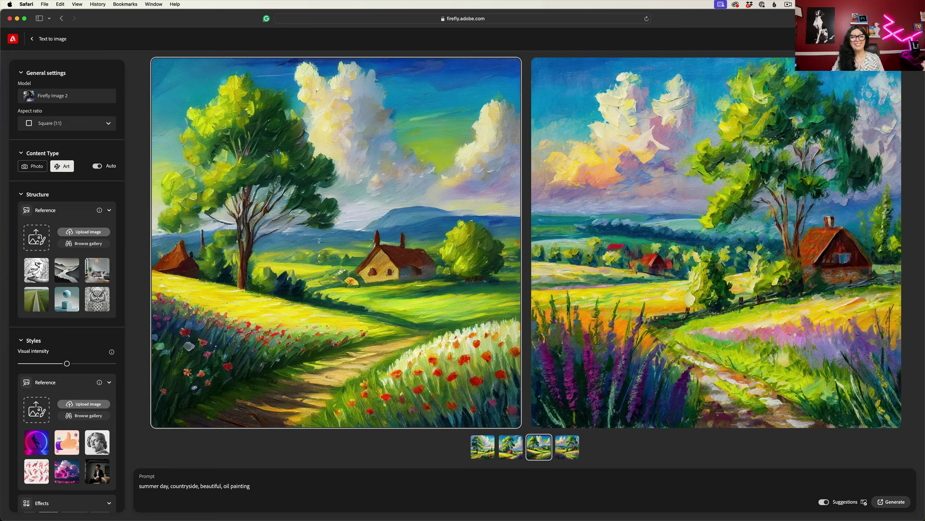
Step: Submit the selected painting to the Community, accepting the public profile details and the submission guidelines
left_click(886, 70)
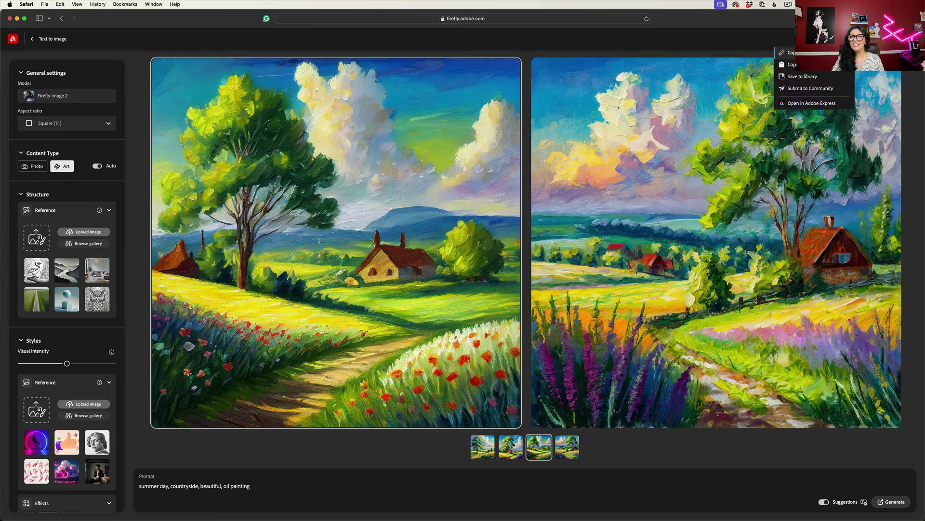
left_click(827, 91)
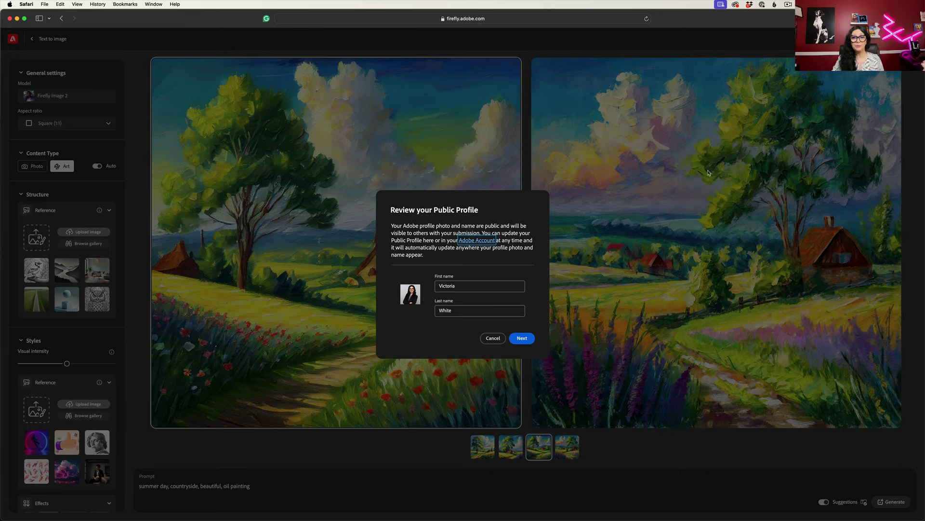
left_click(523, 340)
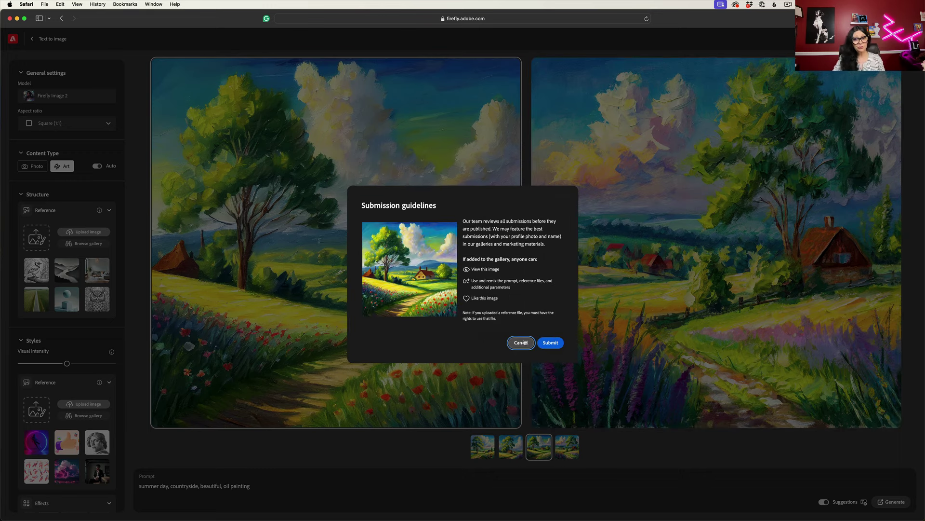
left_click(550, 343)
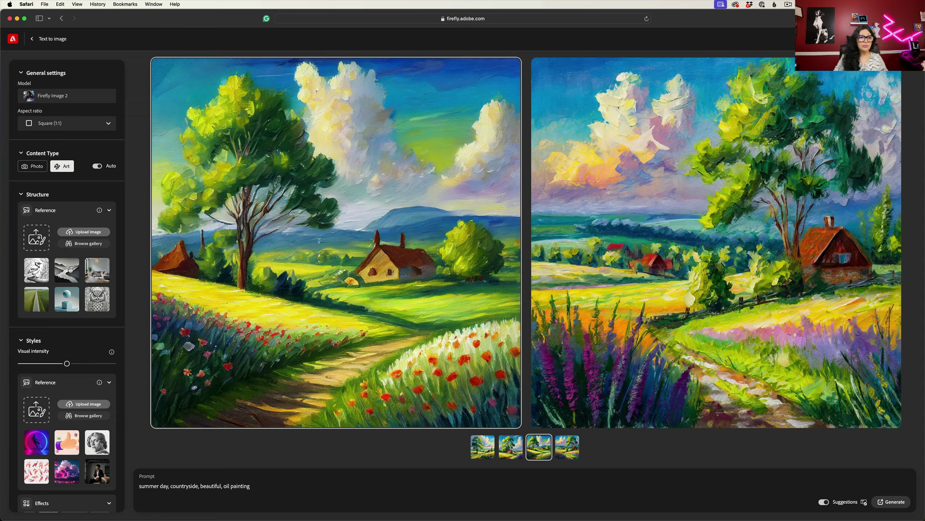
Step: Browse the structure reference gallery and upload Summer Day.jpg from the For Firefly Structure folder as the structure reference
scroll(41, 208, "down", 1)
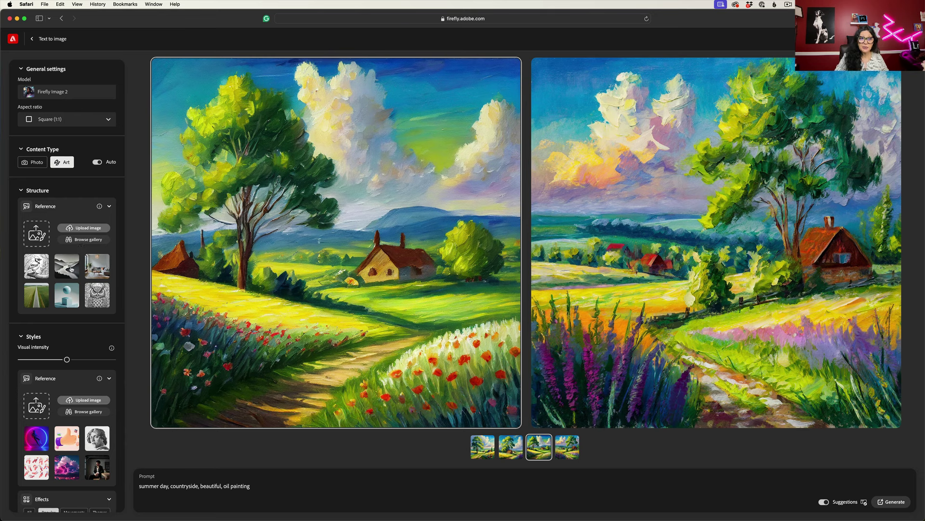
scroll(92, 245, "up", 1)
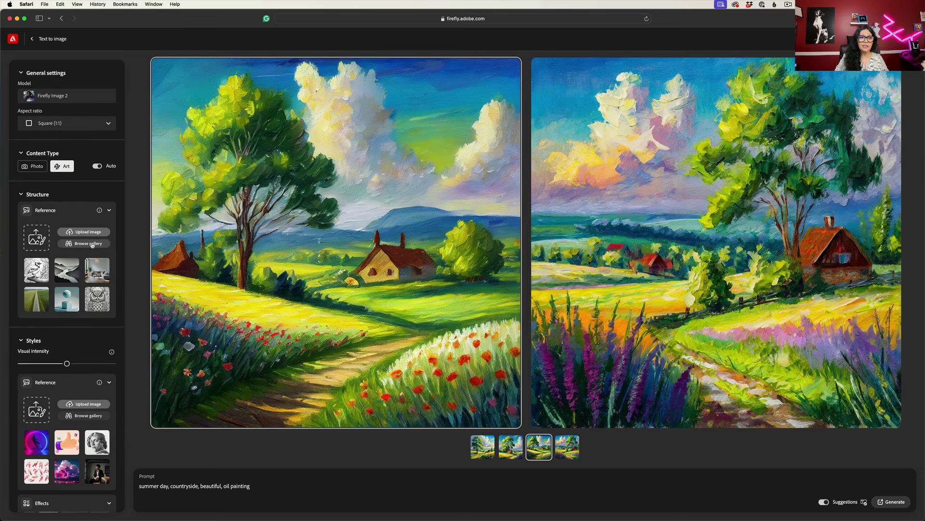
left_click(92, 244)
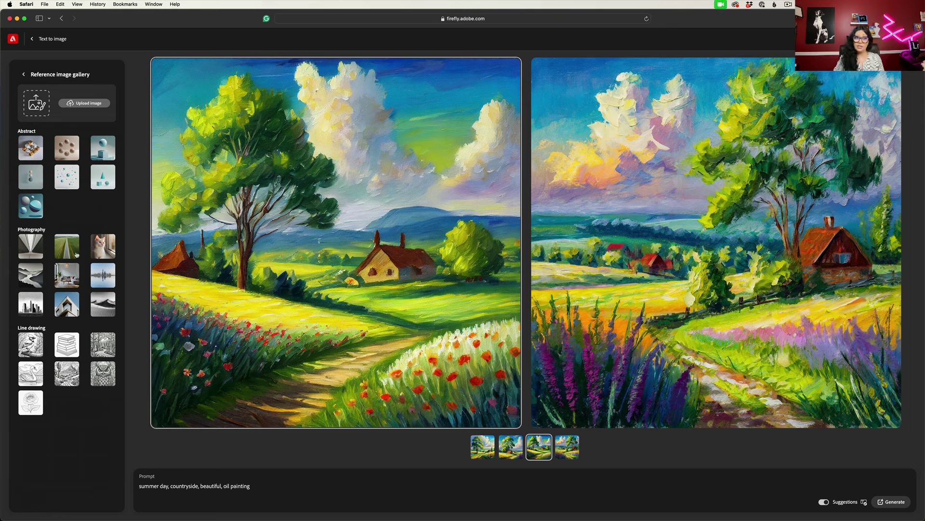
left_click(23, 75)
mouse_move(174, 219)
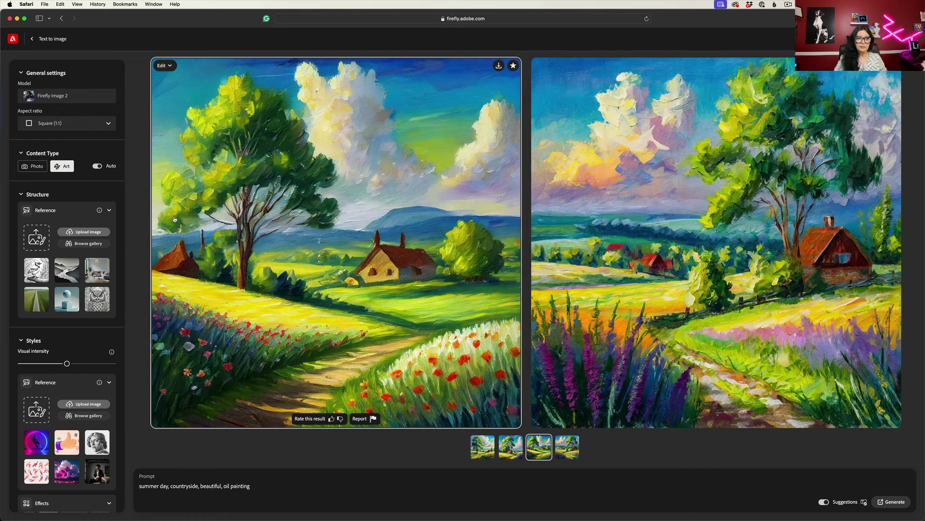
left_click(84, 233)
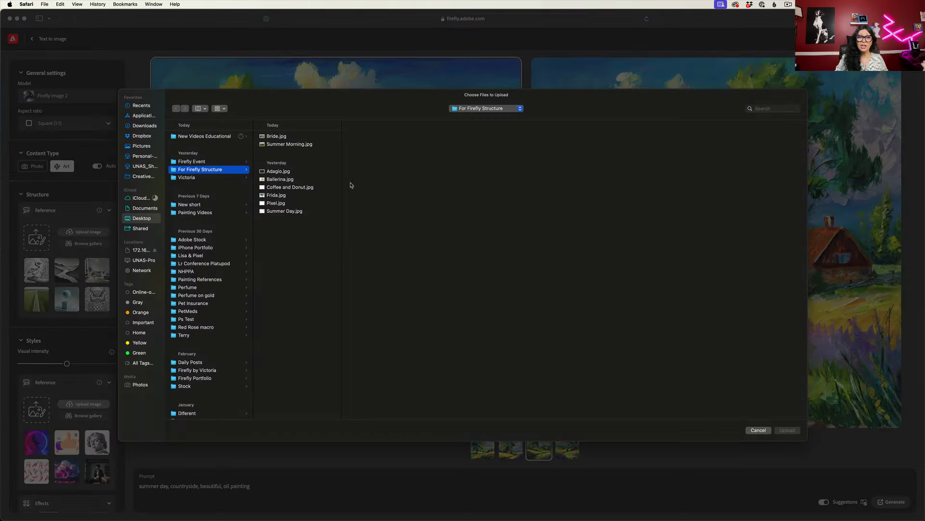
left_click(288, 212)
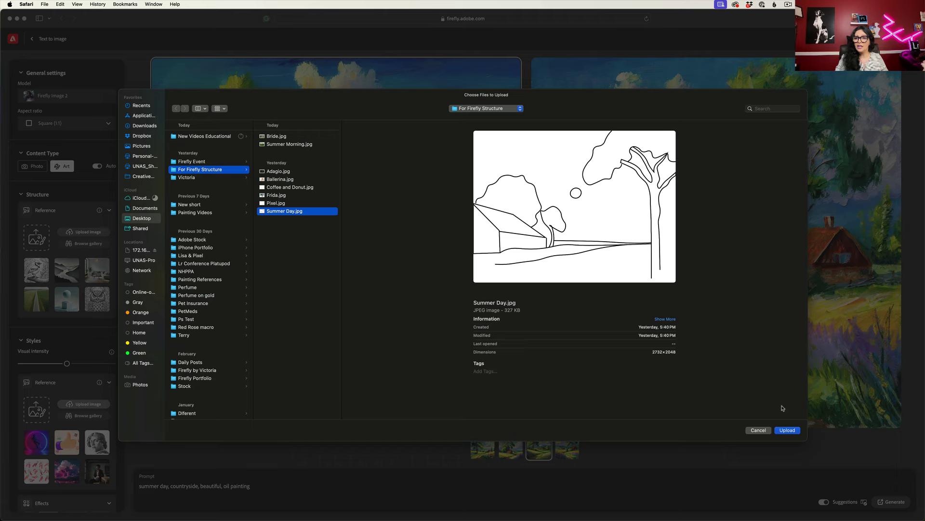
left_click(787, 430)
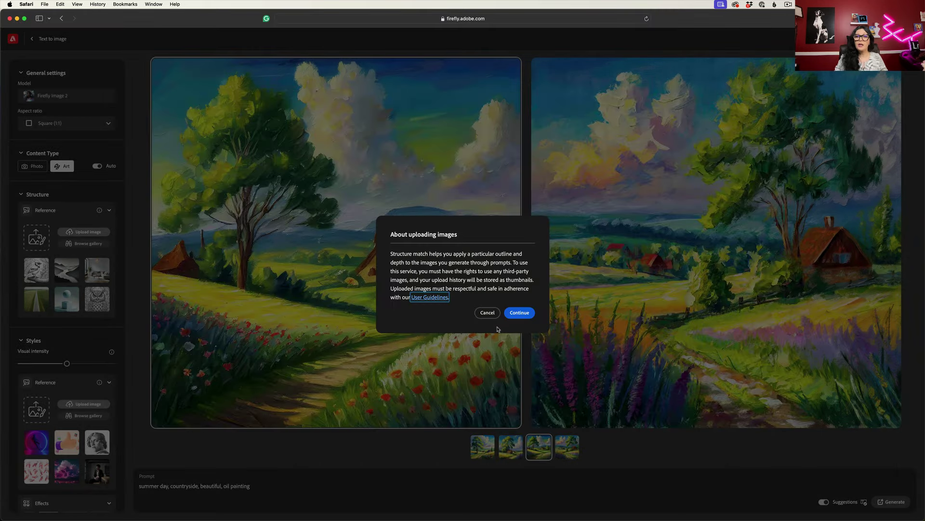
left_click(526, 314)
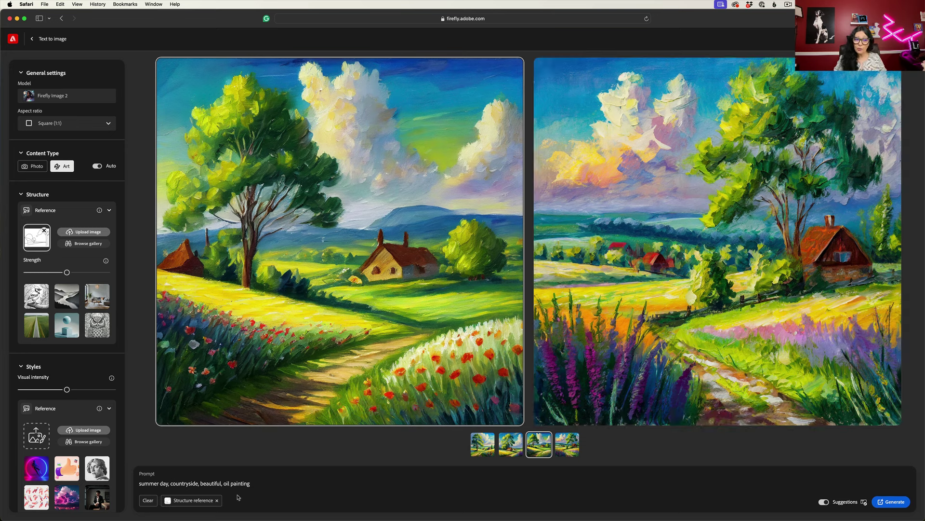
Step: Regenerate the images with the structure reference at maximum strength and the aspect ratio set to Landscape (4:3)
mouse_move(192, 505)
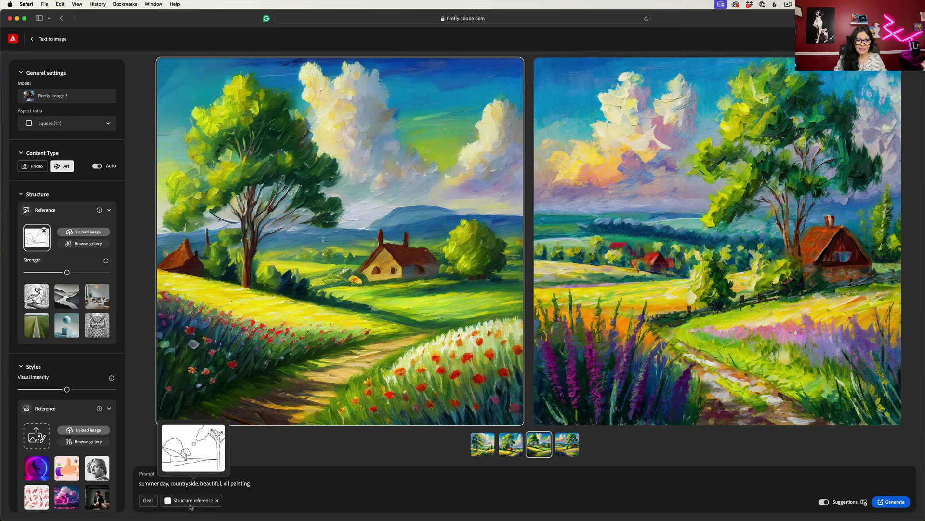
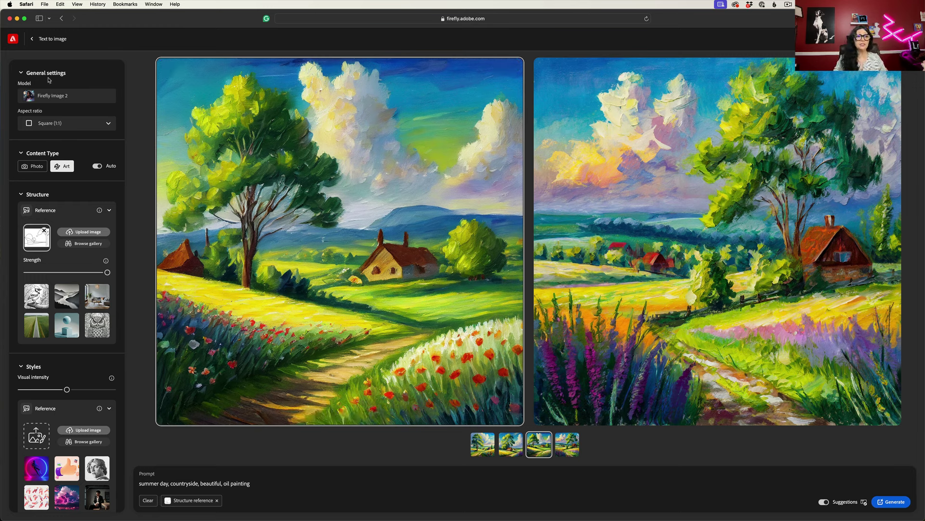
left_click(77, 128)
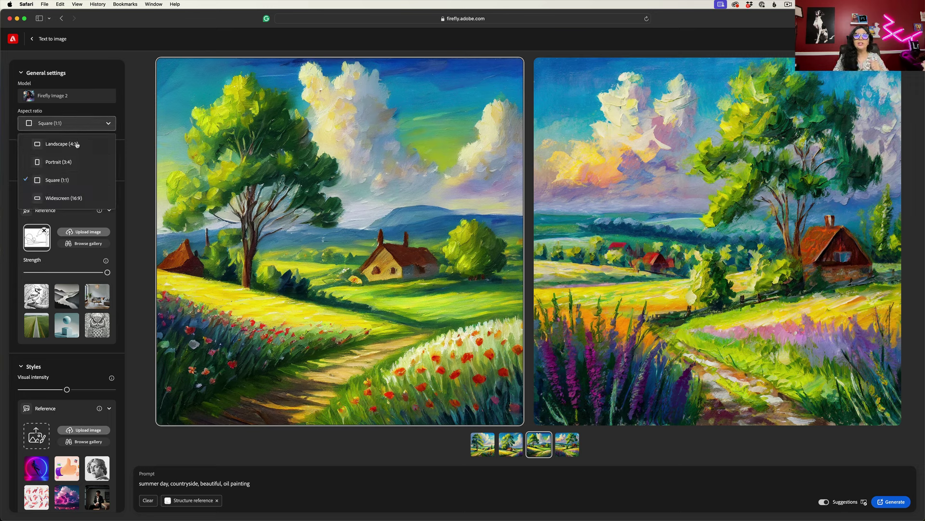
left_click(77, 145)
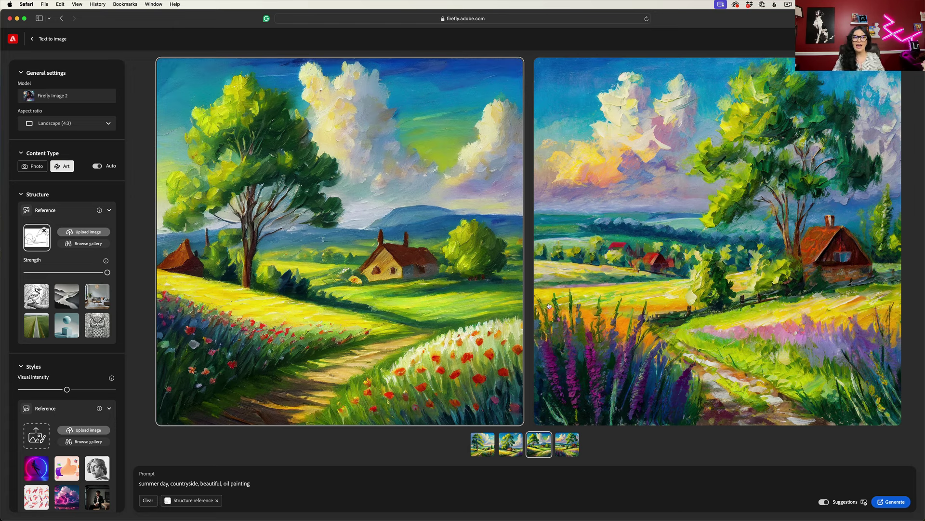
left_click(892, 502)
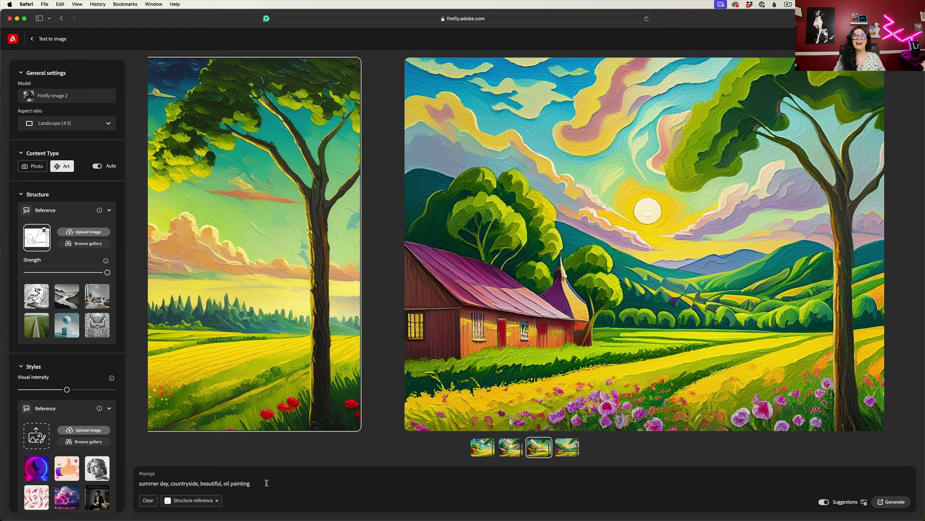
Step: Review the four generated landscape paintings one after another and compare how they follow the uploaded line drawing
left_click(242, 393)
left_click(242, 393)
left_click(242, 392)
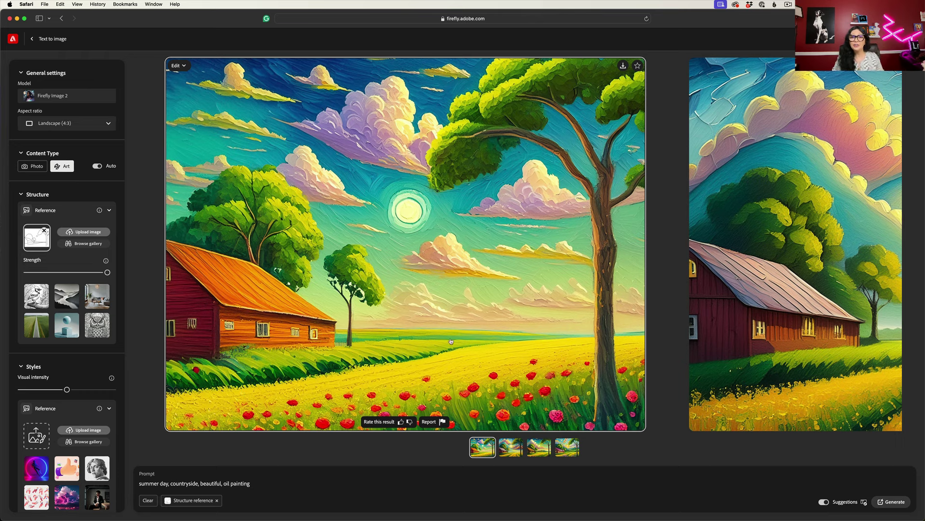
scroll(455, 340, "right", 3)
scroll(455, 339, "right", 3)
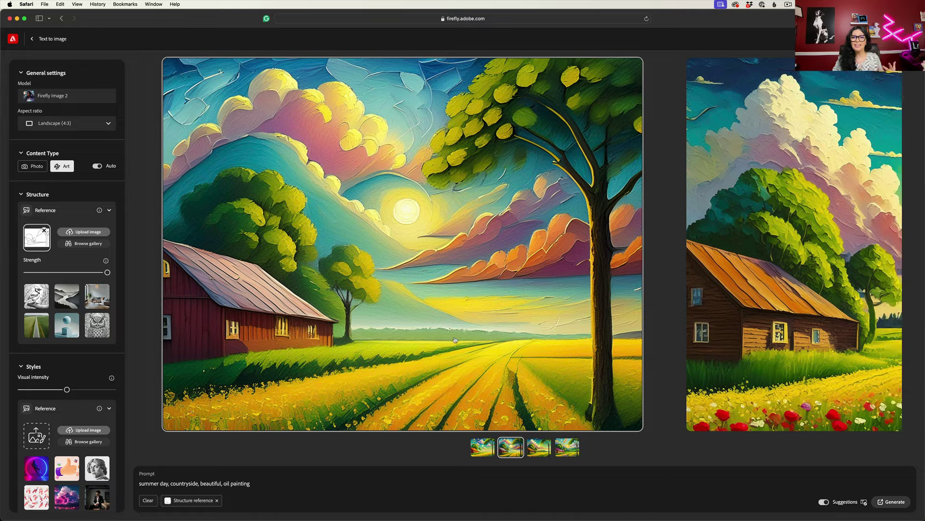
scroll(455, 340, "right", 3)
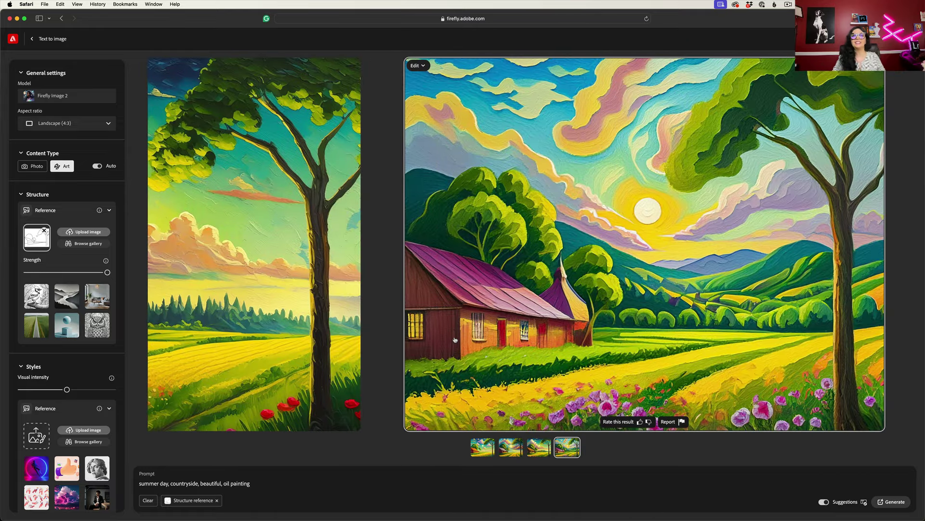
scroll(455, 340, "left", 3)
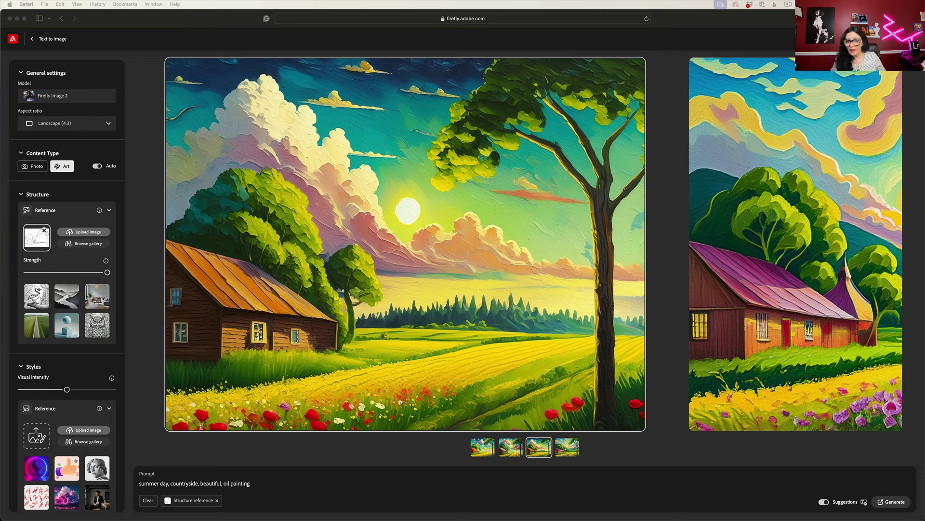
Step: Clear the structure reference and replace the prompt with the pasted text "morning cup of coffee with donuts, beautiful colors, painting"
left_click(273, 498)
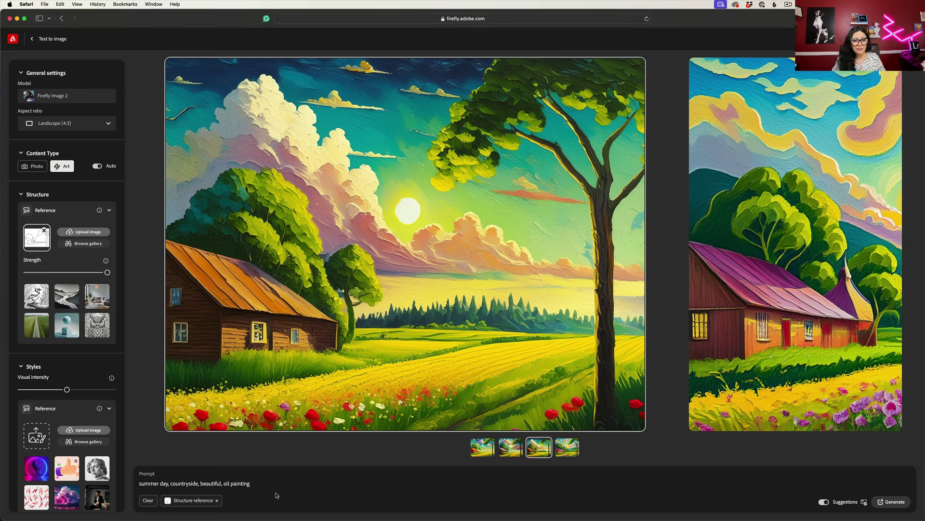
left_click(148, 501)
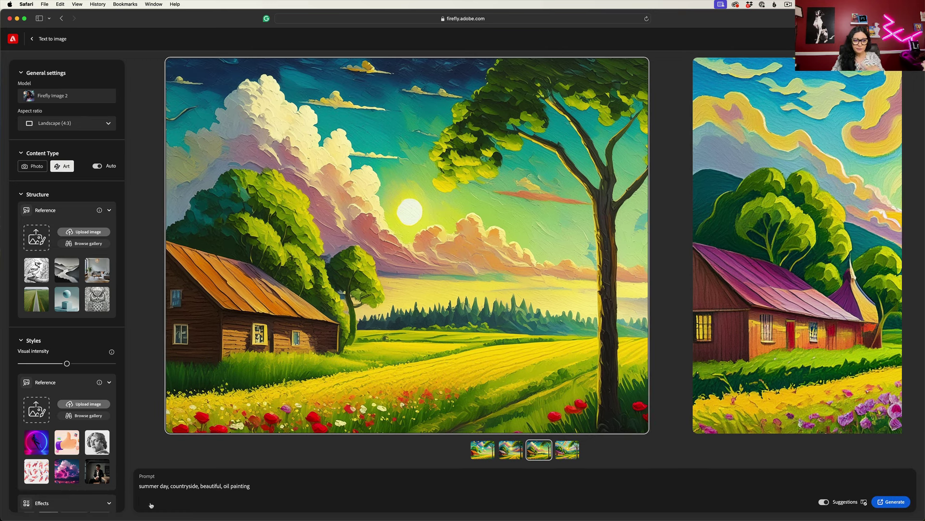
triple_click(211, 486)
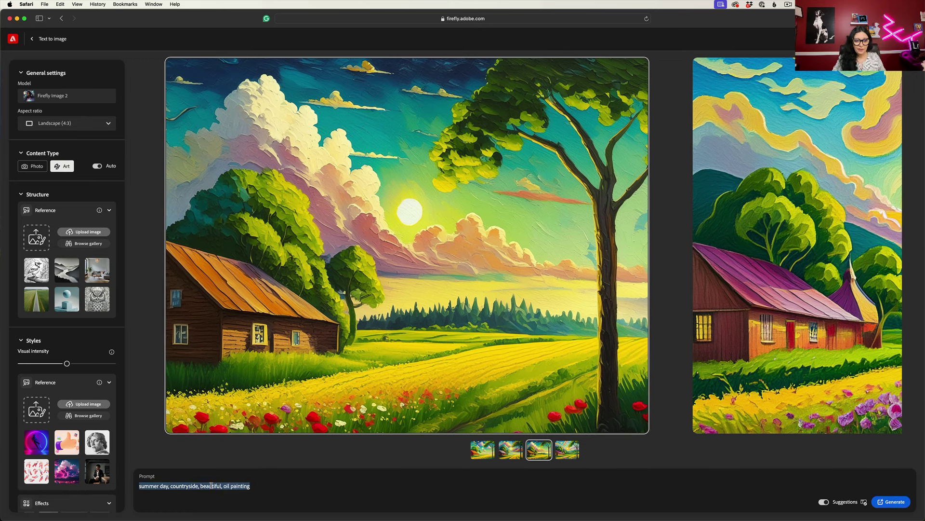
right_click(211, 485)
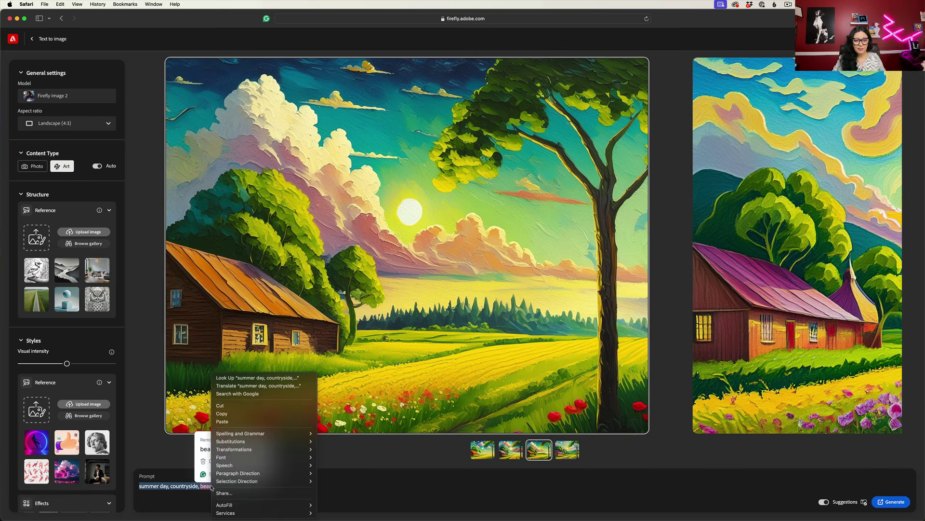
left_click(236, 426)
key("super+v")
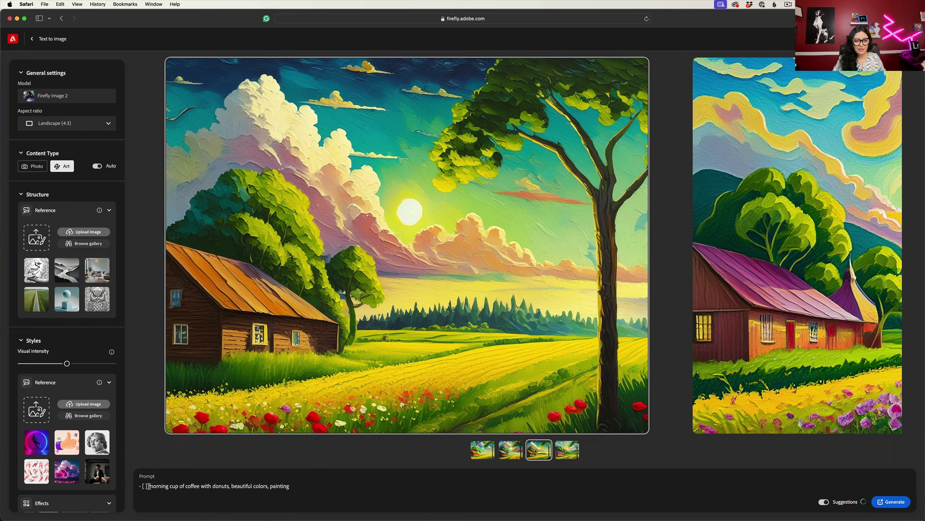
Step: Remove the stray "- [ ]" from the start of the prompt and upload Coffee and Donut.jpg as the structure reference
key("super+z")
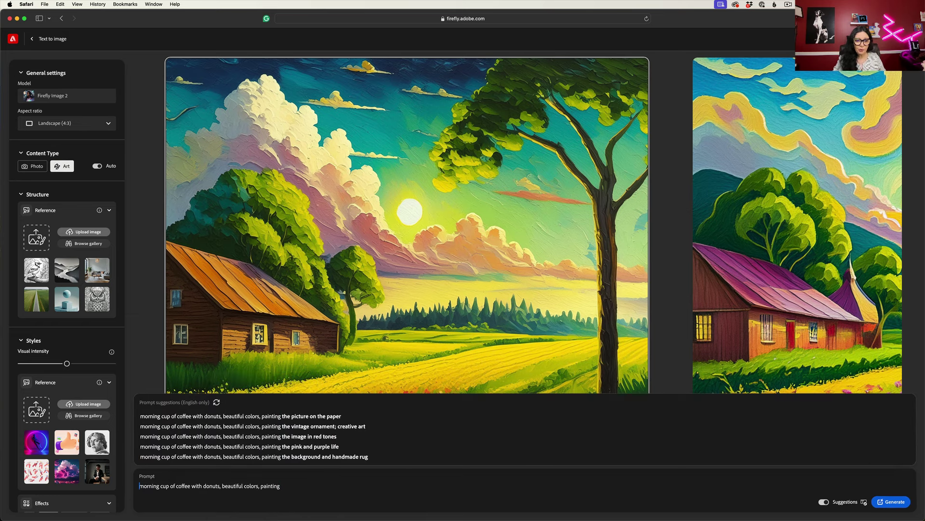
left_click(257, 505)
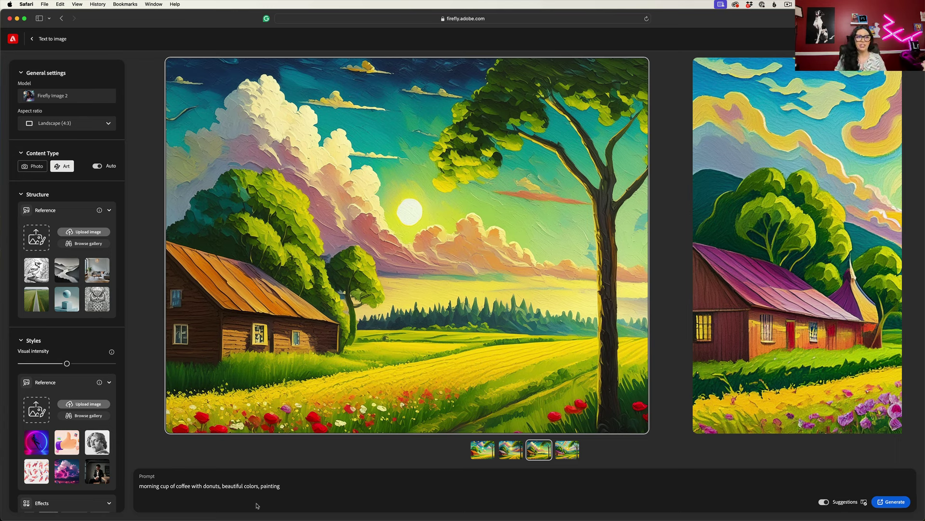
left_click(92, 233)
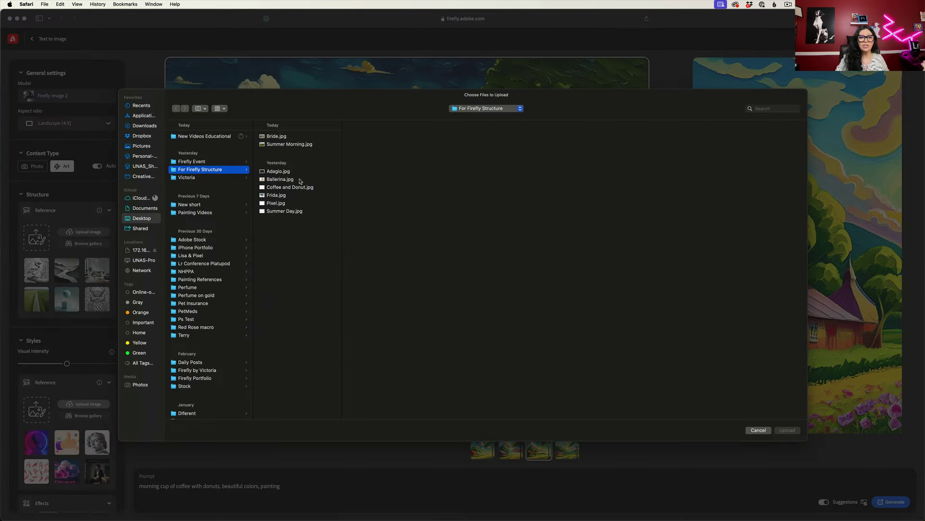
left_click(300, 190)
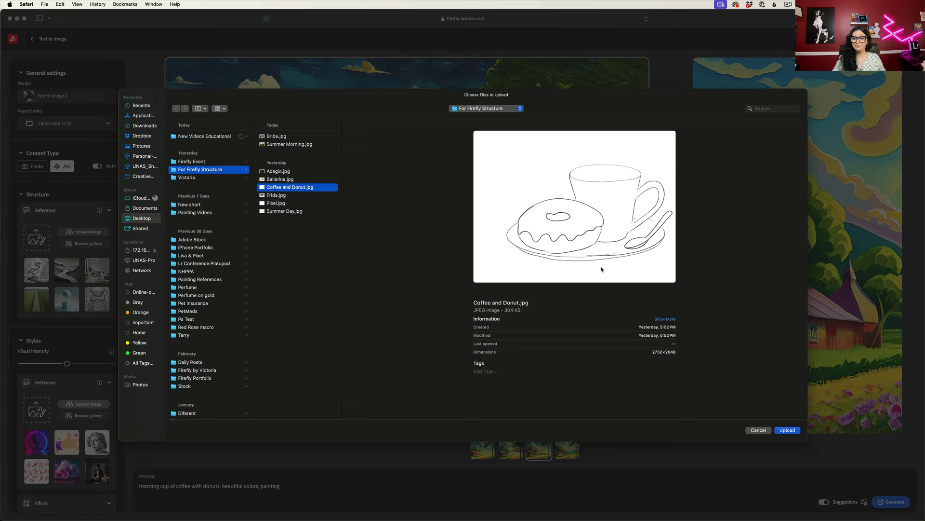
left_click(787, 430)
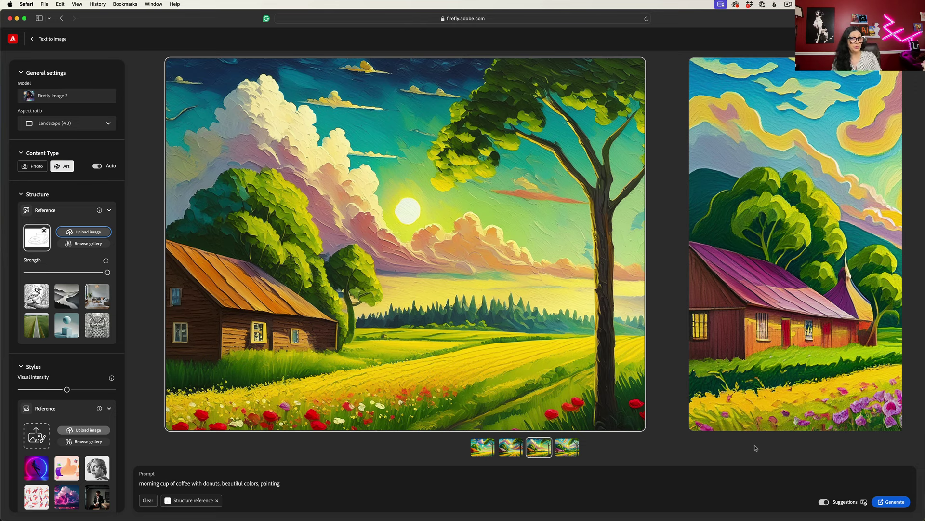
Step: Generate the coffee and donut images and view the variations one after another
left_click(893, 502)
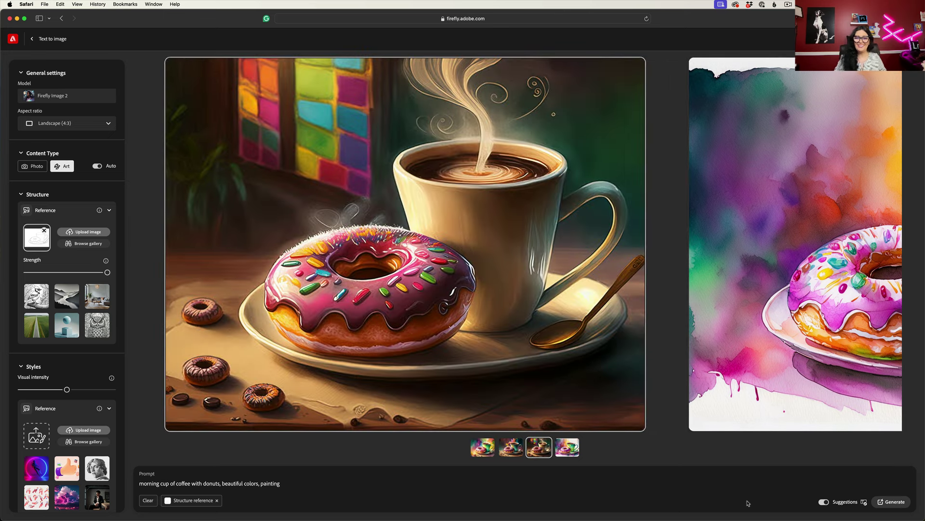
left_click(480, 450)
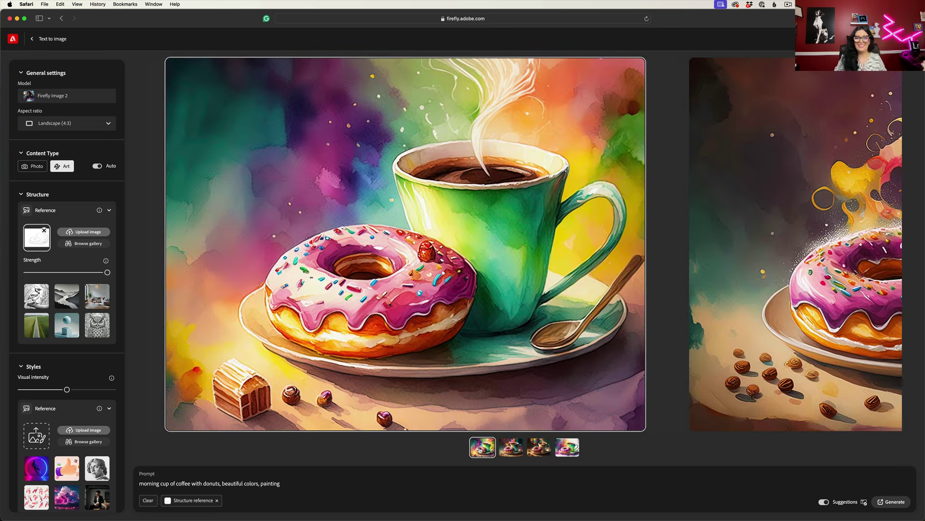
left_click(511, 449)
left_click(571, 451)
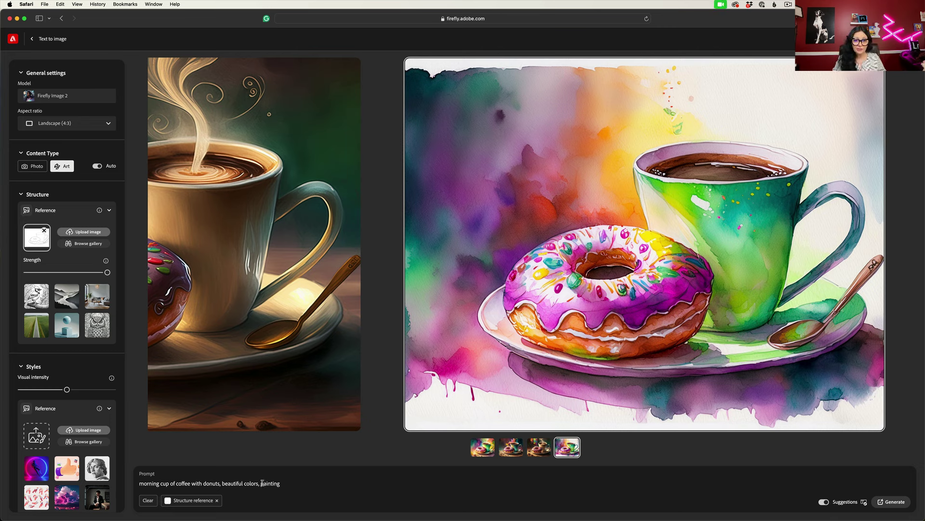
Step: Add the Impressionism effect from the Movements category to the coffee and donut prompt
scroll(84, 456, "down", 8)
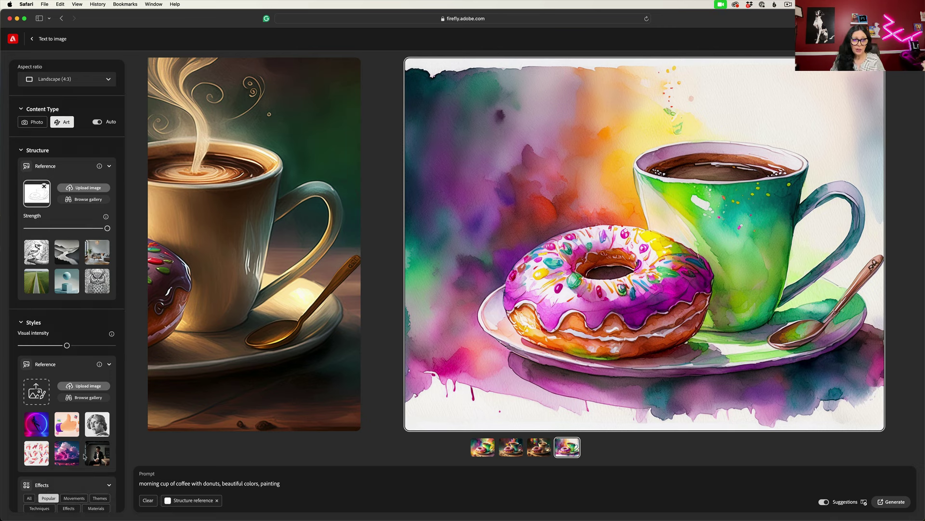
scroll(83, 456, "down", 1)
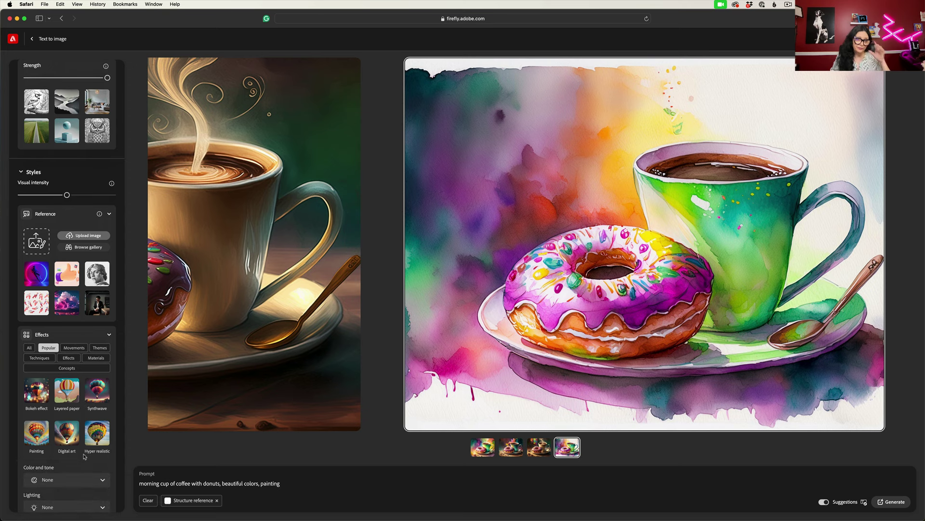
scroll(84, 456, "down", 2)
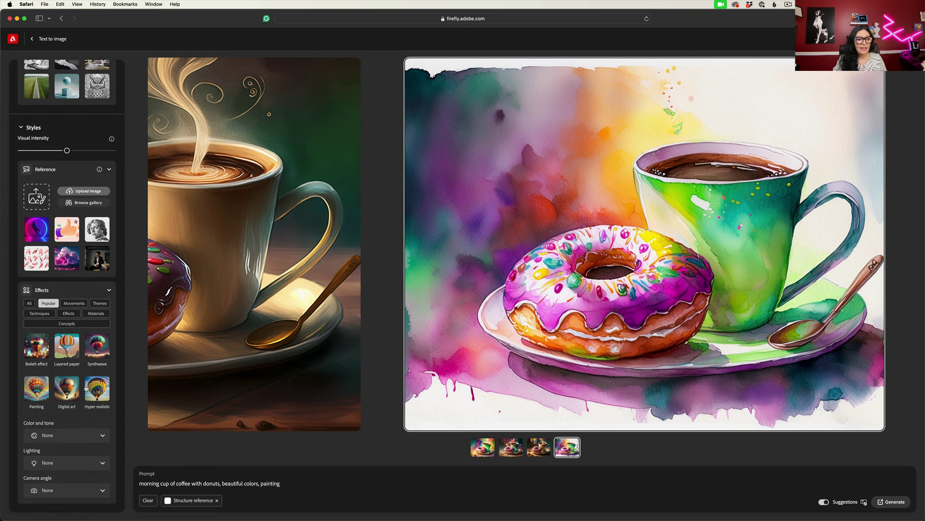
left_click(76, 304)
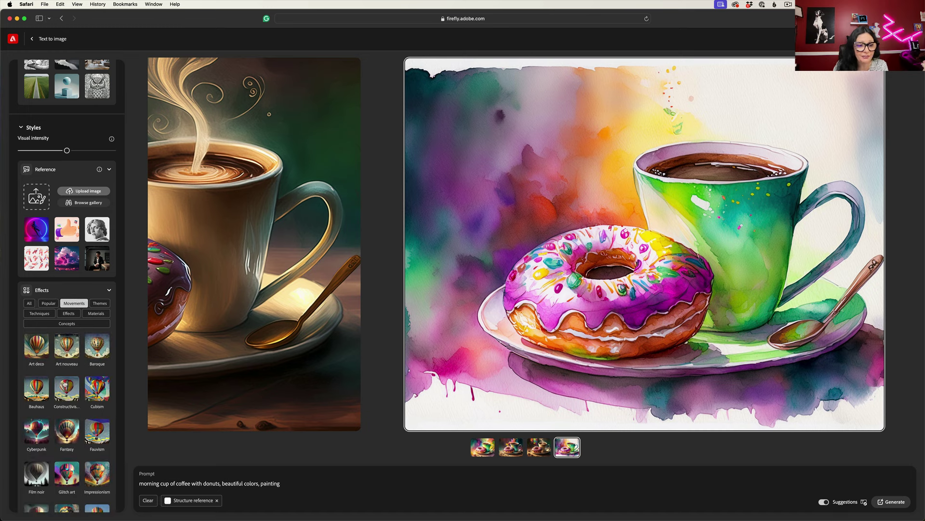
scroll(60, 374, "down", 3)
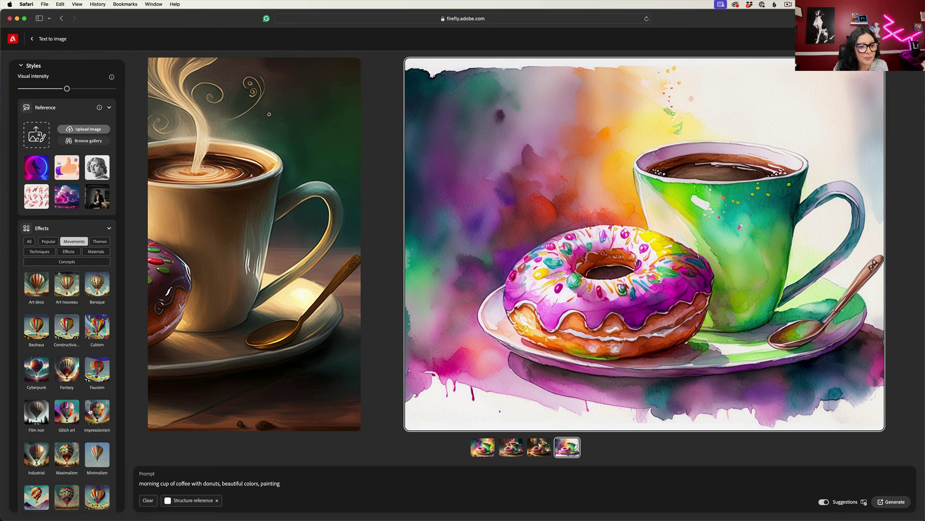
left_click(91, 411)
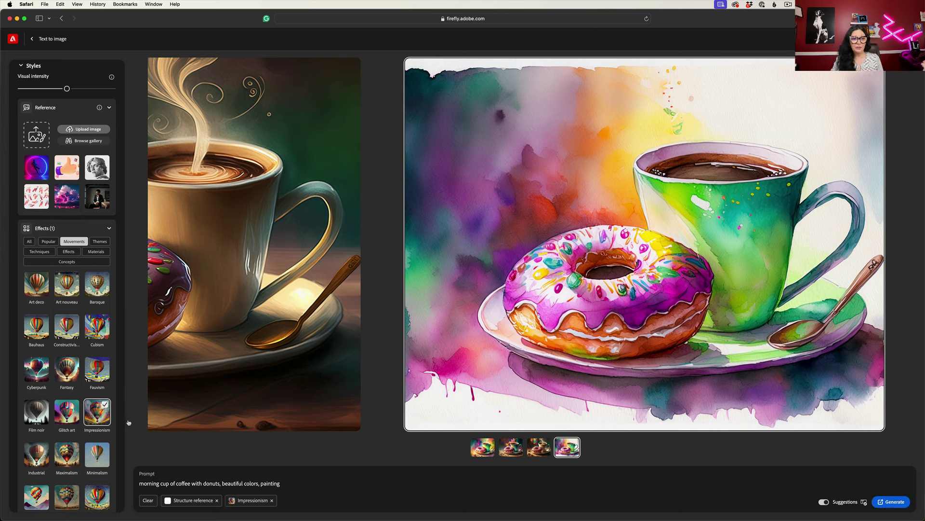
Step: Set the style's visual intensity to maximum and regenerate the coffee and donut images
scroll(86, 361, "up", 3)
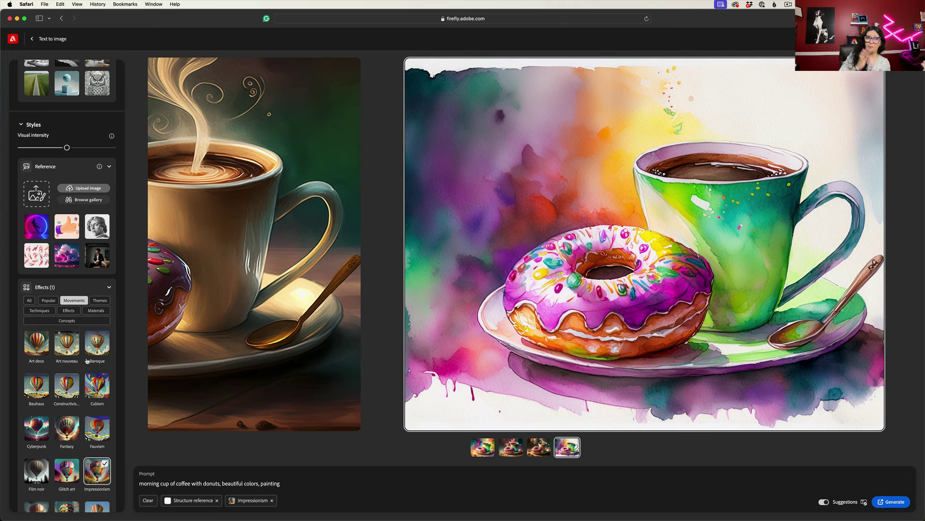
scroll(87, 361, "up", 8)
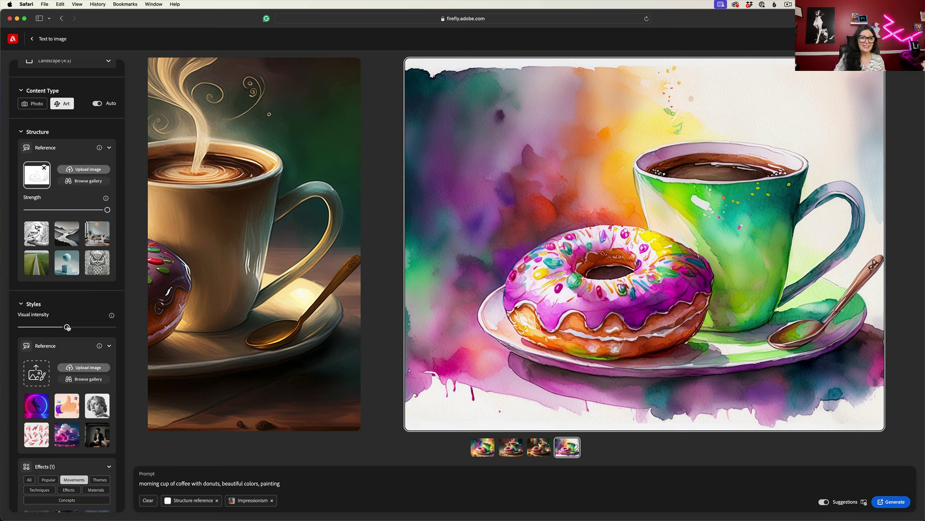
left_click_drag(68, 327, 119, 332)
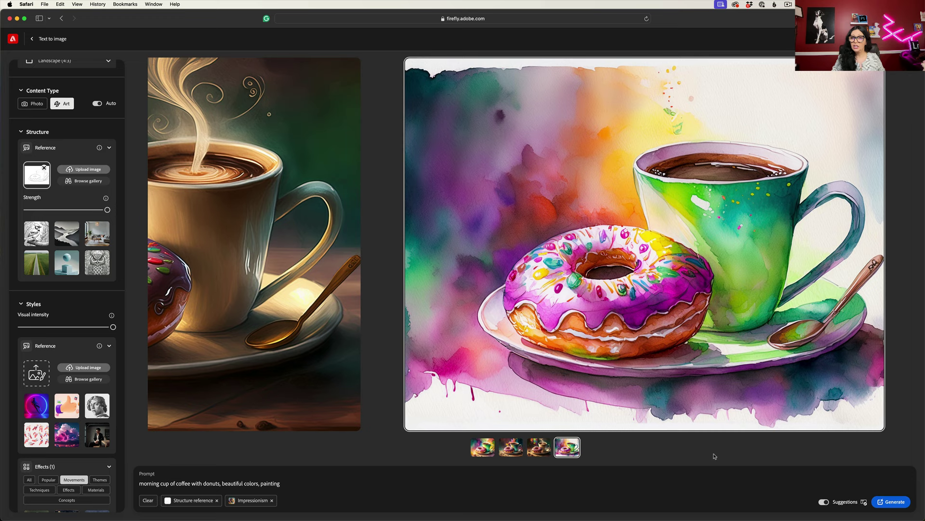
left_click(895, 503)
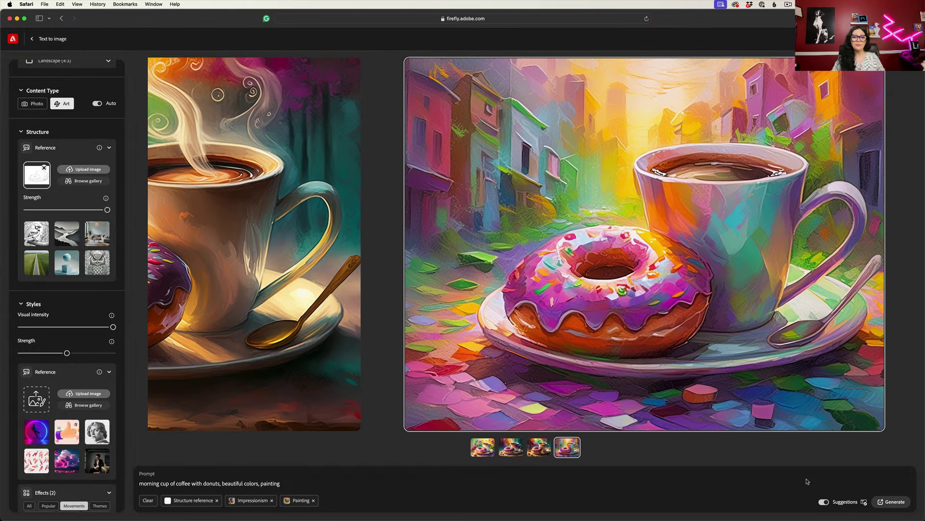
Step: Review the first three regenerated coffee and donut paintings to compare how the Impressionism effect looks
left_click(479, 450)
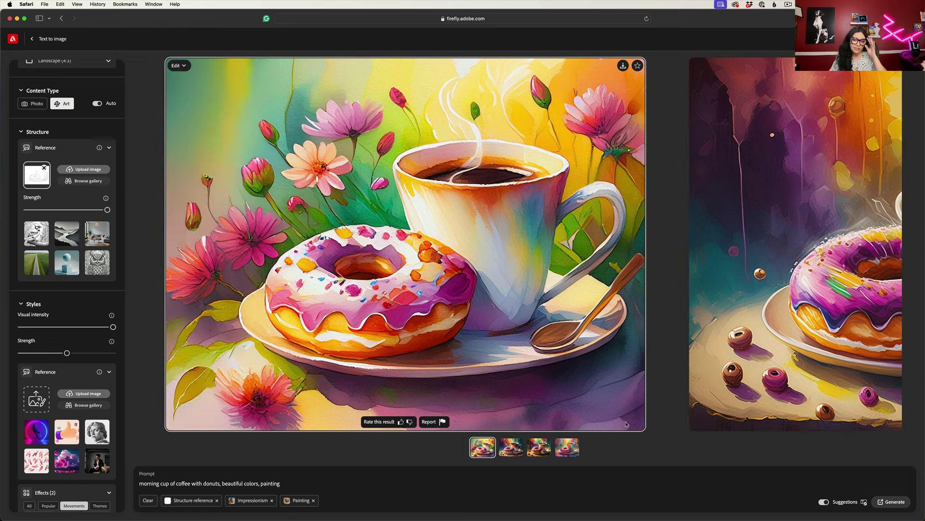
left_click(509, 448)
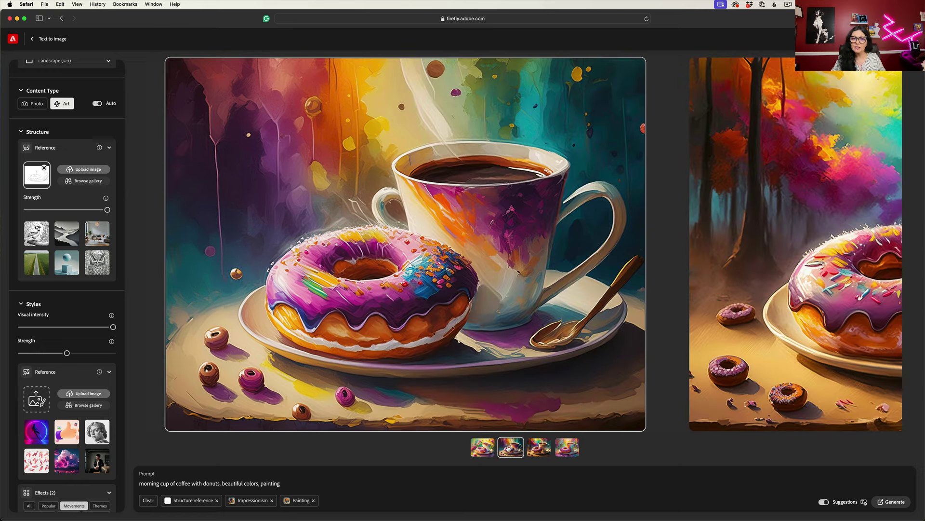
left_click(540, 450)
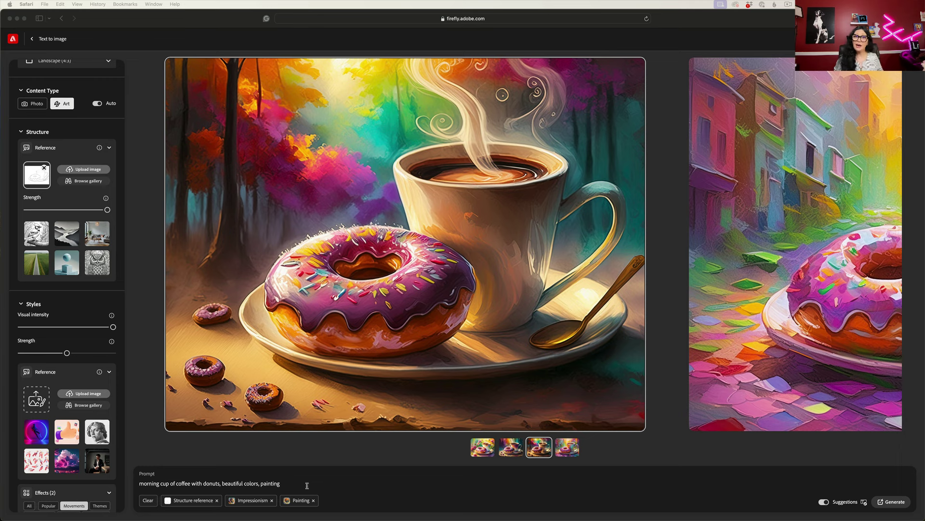
Step: Clear the structure reference and effects, and replace the prompt with the pasted text "ballerina in beautiful tutu fixing her dancing shoe, oil painting"
left_click(152, 502)
left_click(152, 502)
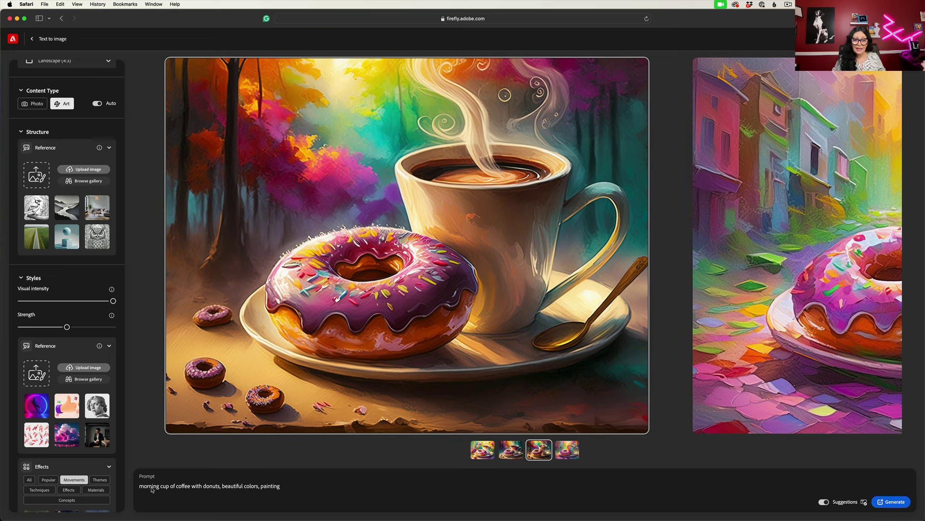
triple_click(225, 486)
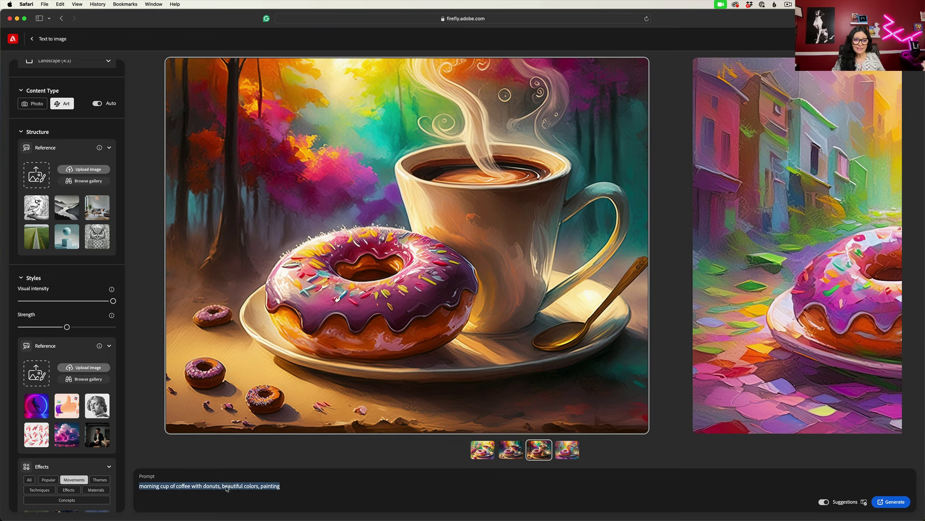
right_click(225, 486)
left_click(253, 422)
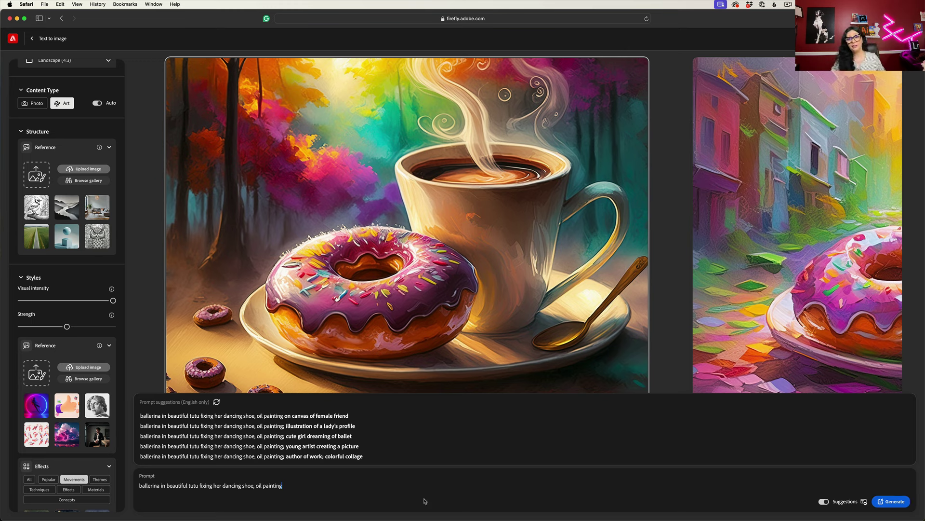
left_click(539, 500)
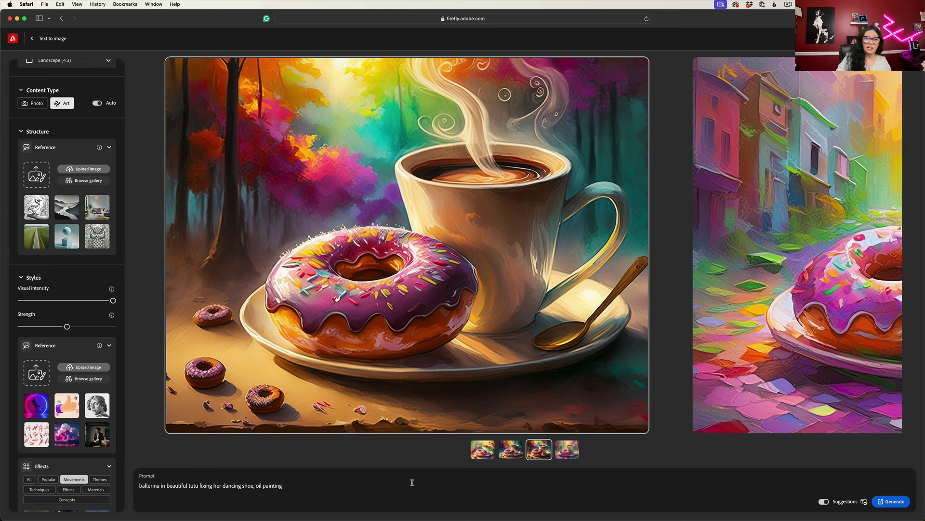
Step: Generate the ballerina images without a structure reference and view all four variations to check the dancer's pose
left_click(891, 501)
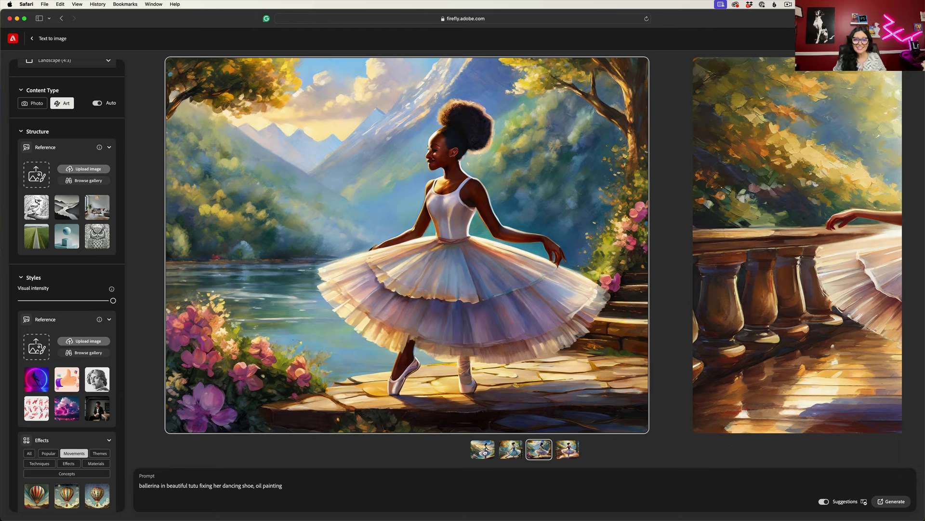
left_click(486, 452)
left_click(508, 453)
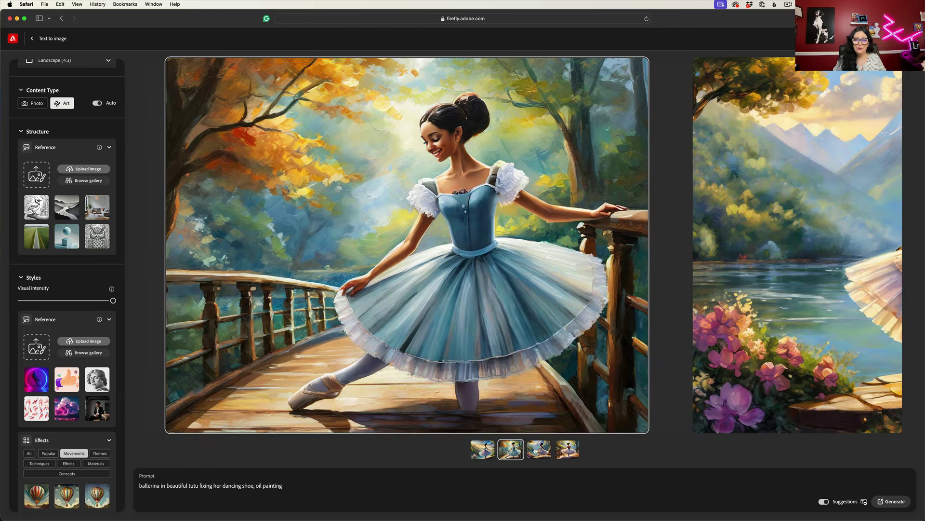
left_click(539, 449)
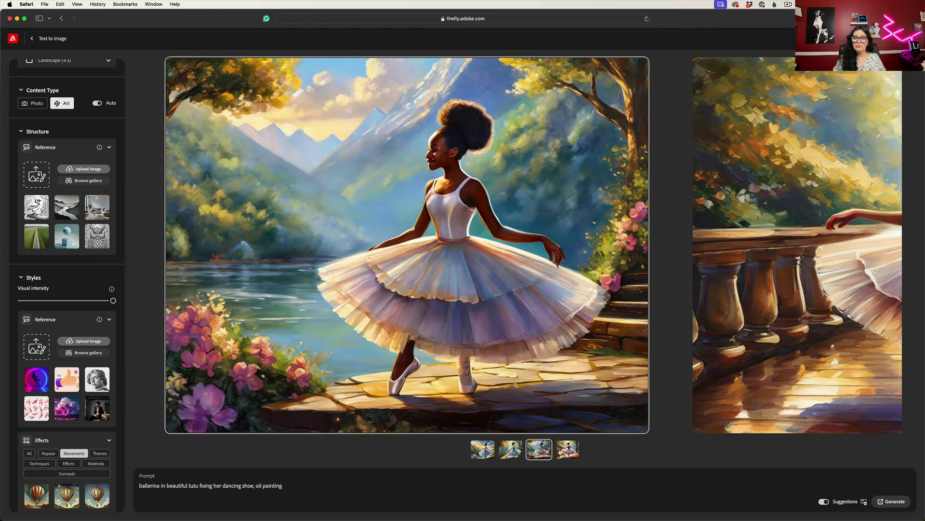
left_click(568, 452)
mouse_move(568, 411)
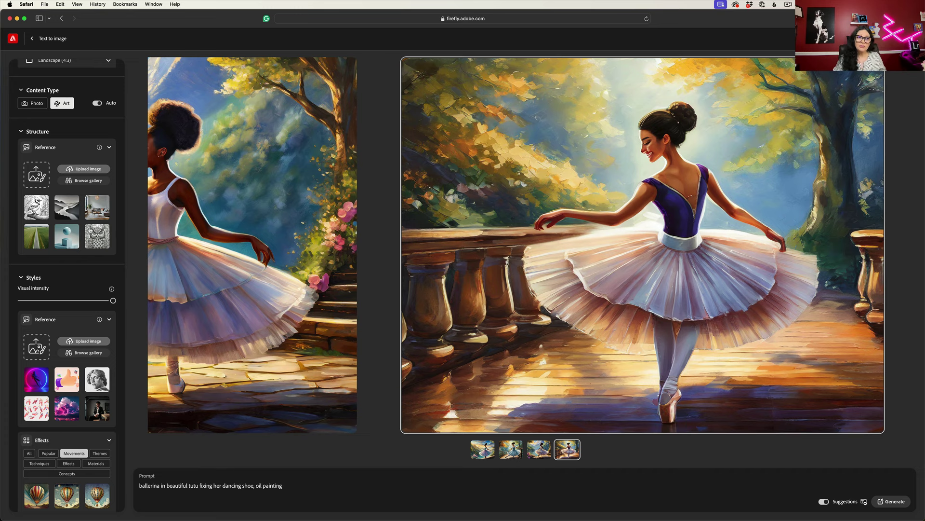
Step: Upload Ballerina.jpg from the For Firefly Structure folder as the structure reference
scroll(75, 220, "up", 3)
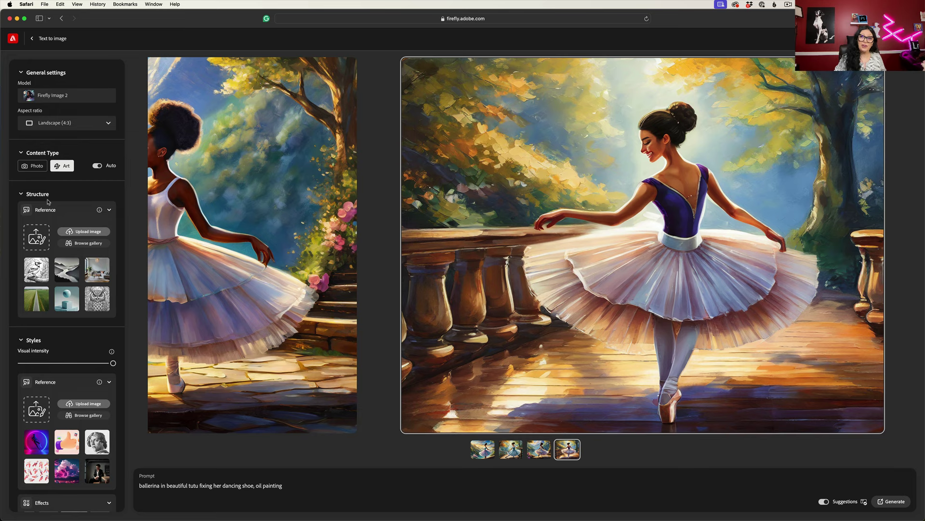
left_click(98, 233)
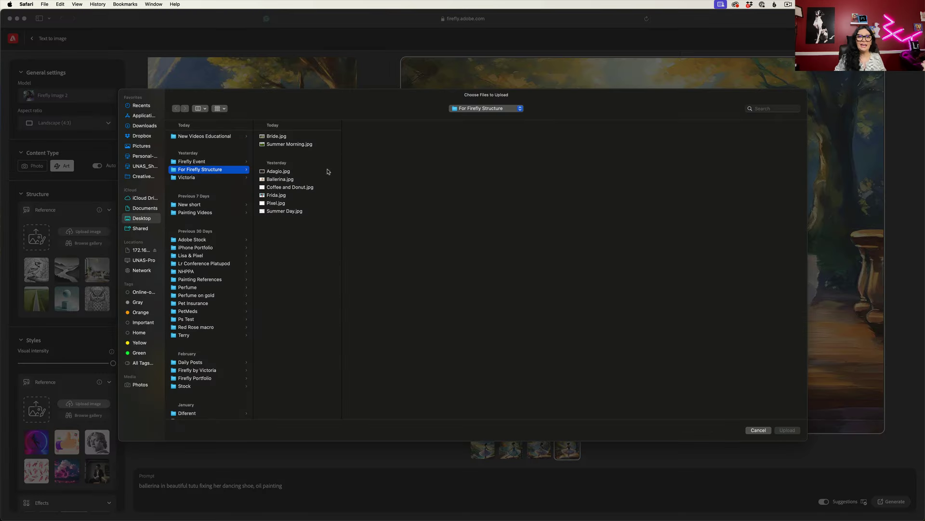
left_click(280, 178)
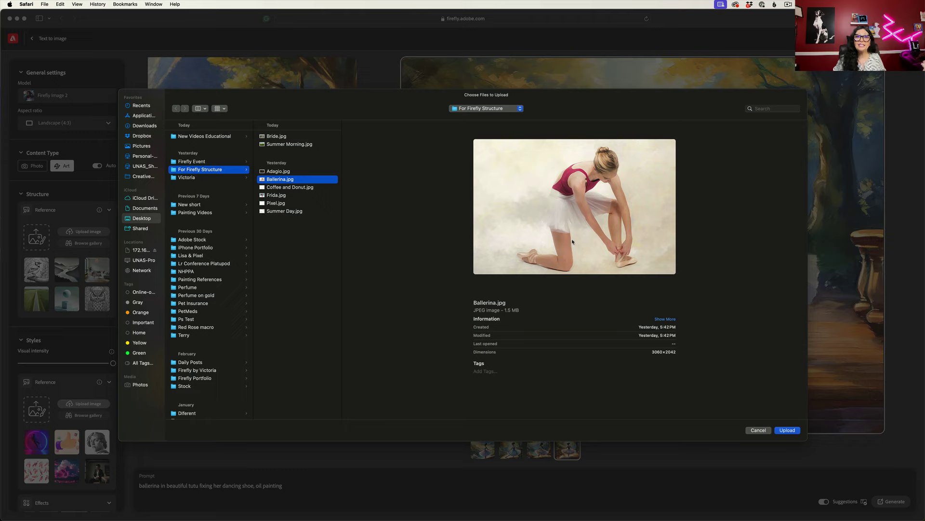
left_click(788, 430)
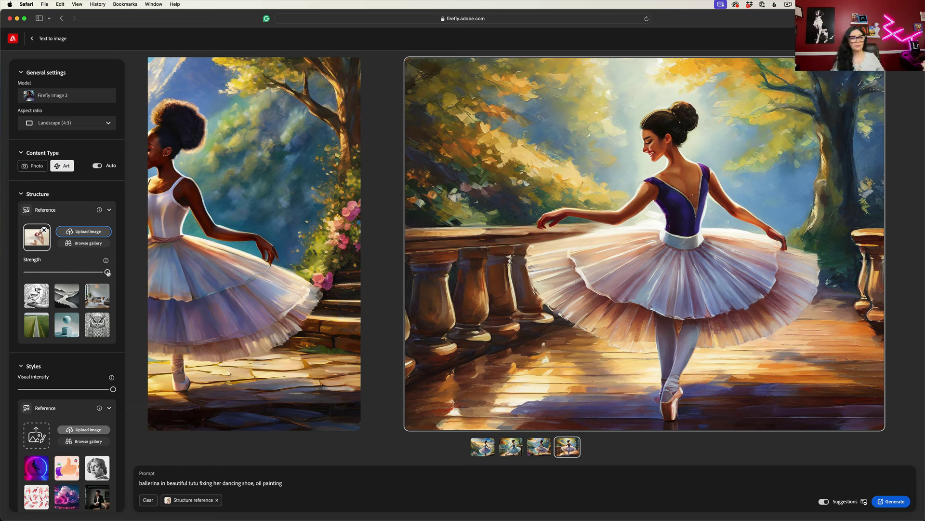
Step: Upload Ballerina.jpg from the For Firefly Structure folder as the style reference image
scroll(108, 273, "down", 5)
scroll(108, 273, "down", 2)
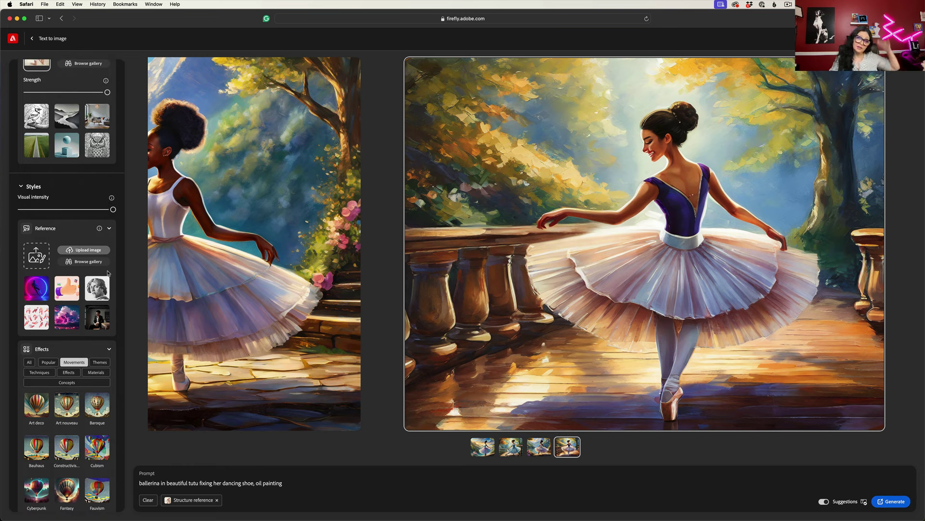
scroll(108, 273, "down", 2)
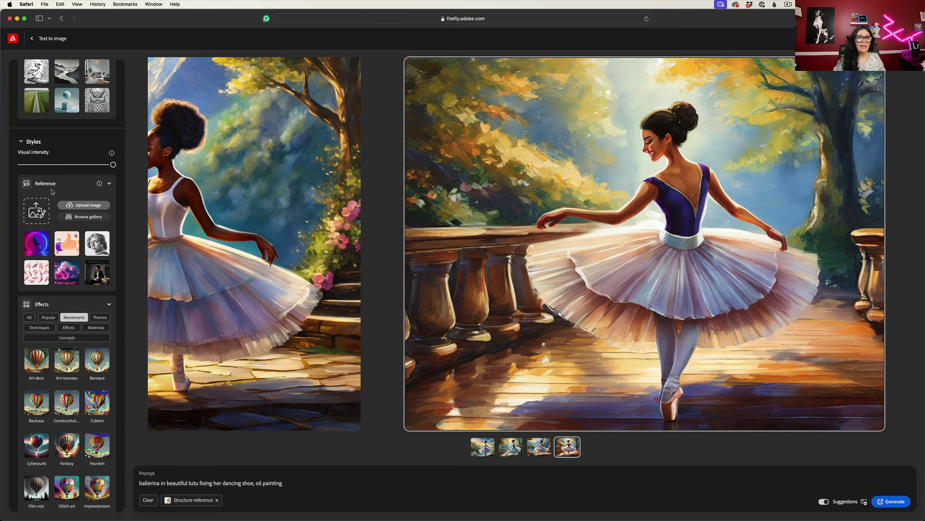
left_click(88, 206)
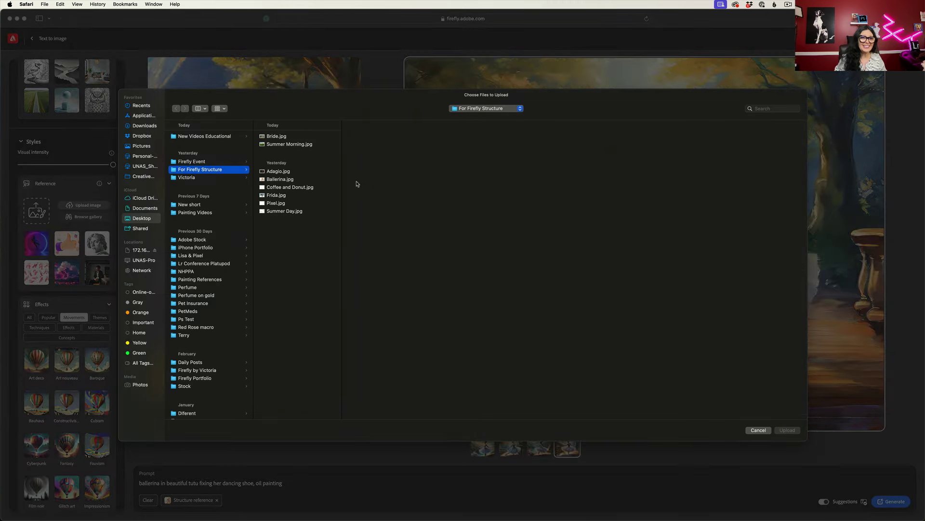
left_click(284, 180)
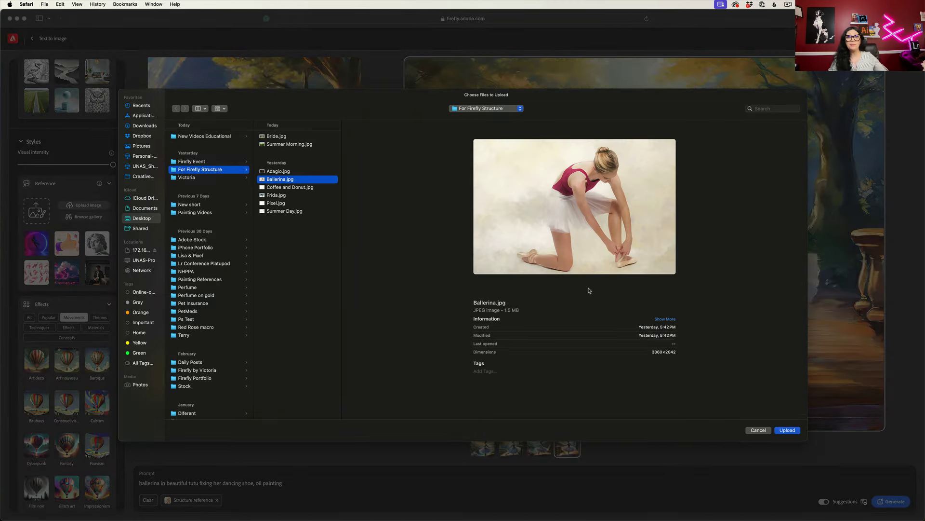
left_click(787, 429)
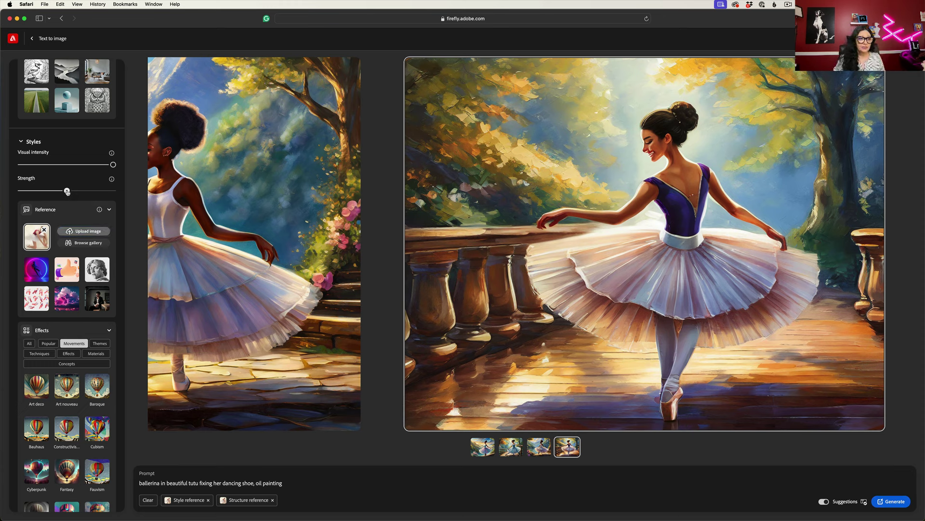
Step: Raise the style reference strength to maximum and generate the ballerina images with both the structure and style references
left_click_drag(67, 191, 120, 196)
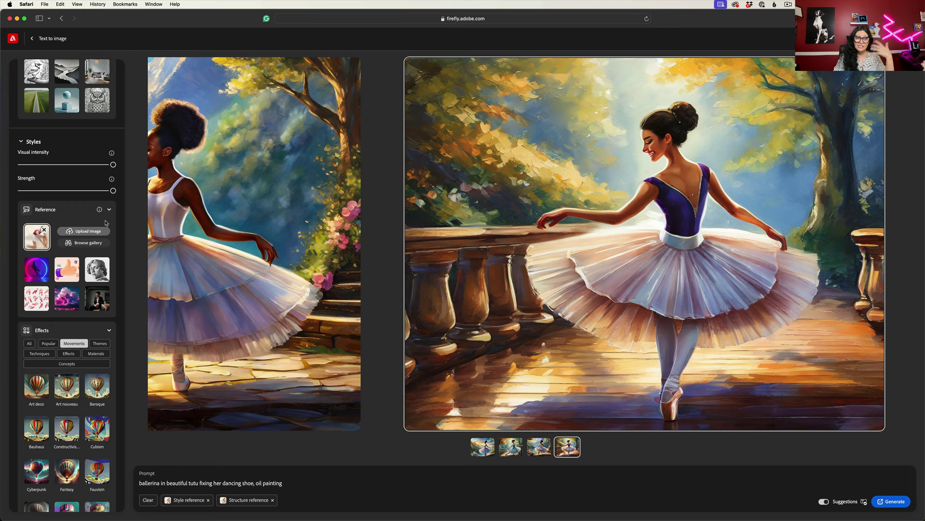
scroll(95, 236, "up", 5)
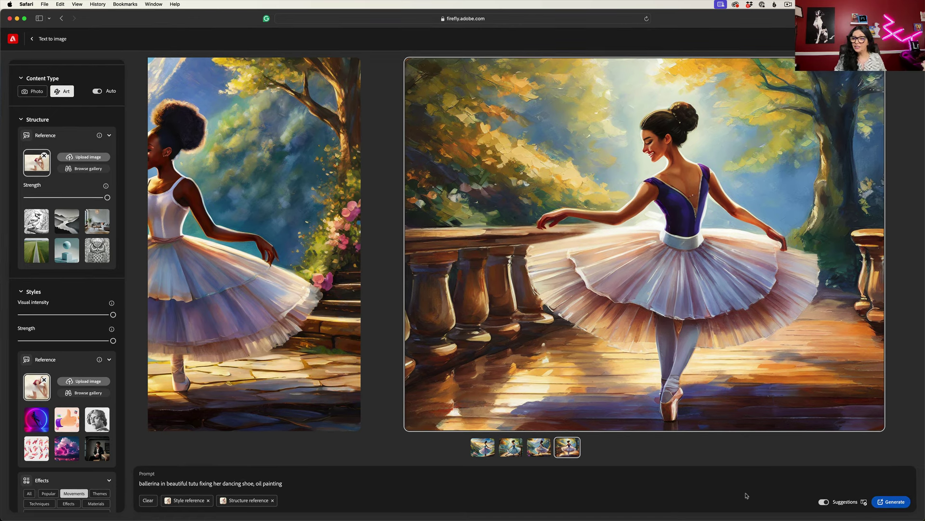
left_click(892, 501)
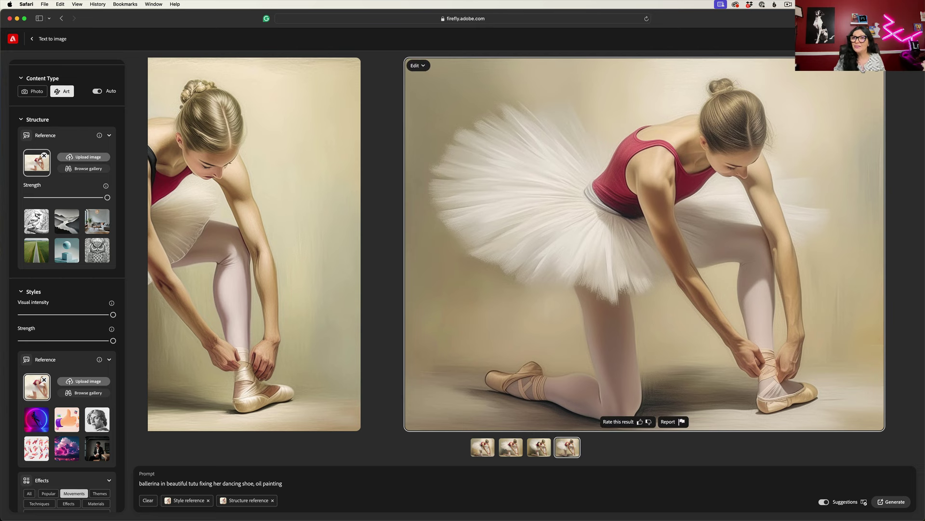
Step: Browse the new ballerina variations back to the first one and download it
left_click(328, 101)
left_click(327, 102)
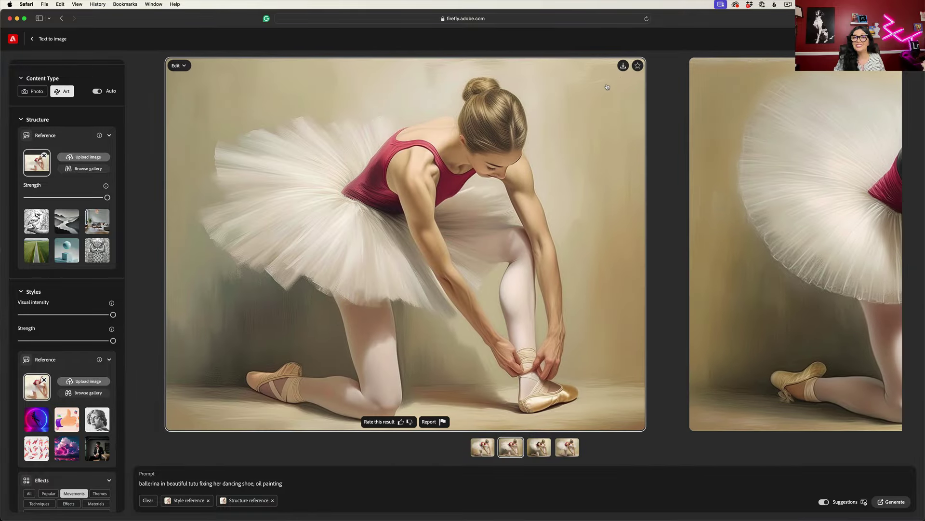
left_click(764, 129)
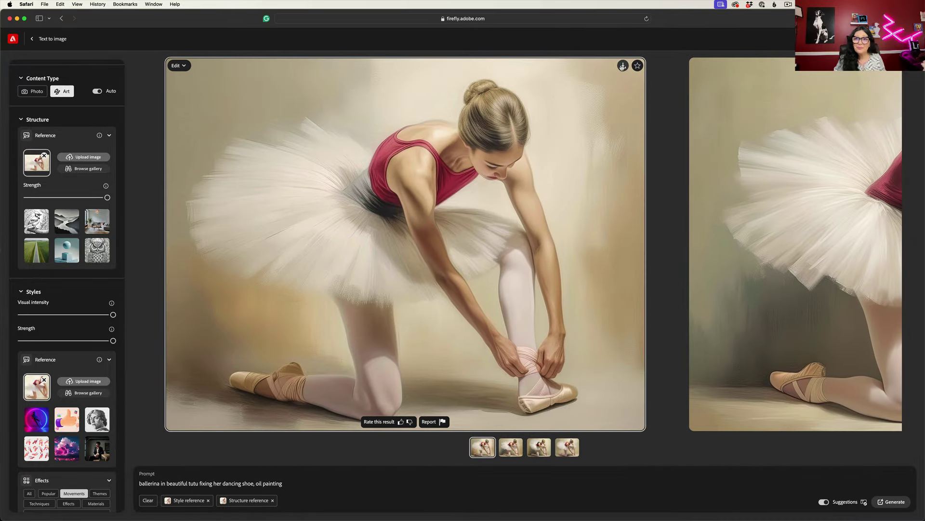
left_click(622, 66)
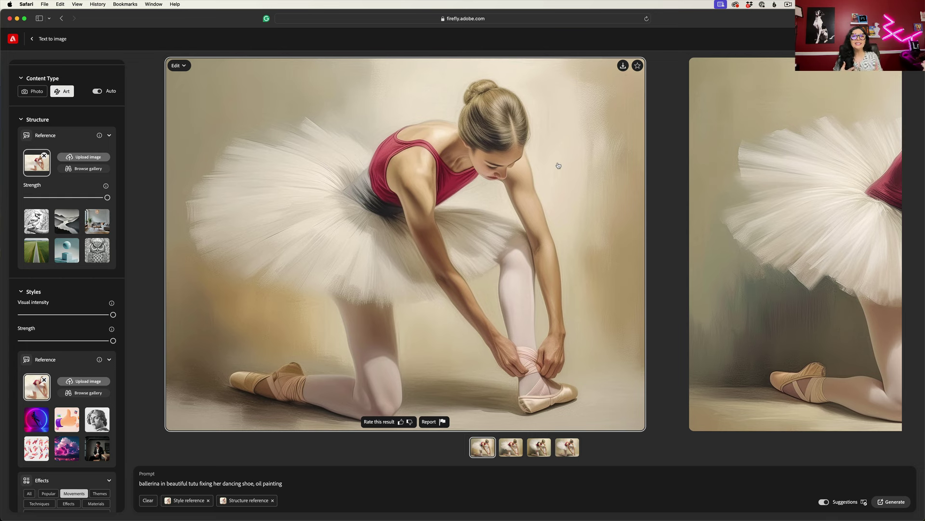
Step: View the remaining ballerina variations and open the fourth one enlarged to examine its details
key("Right")
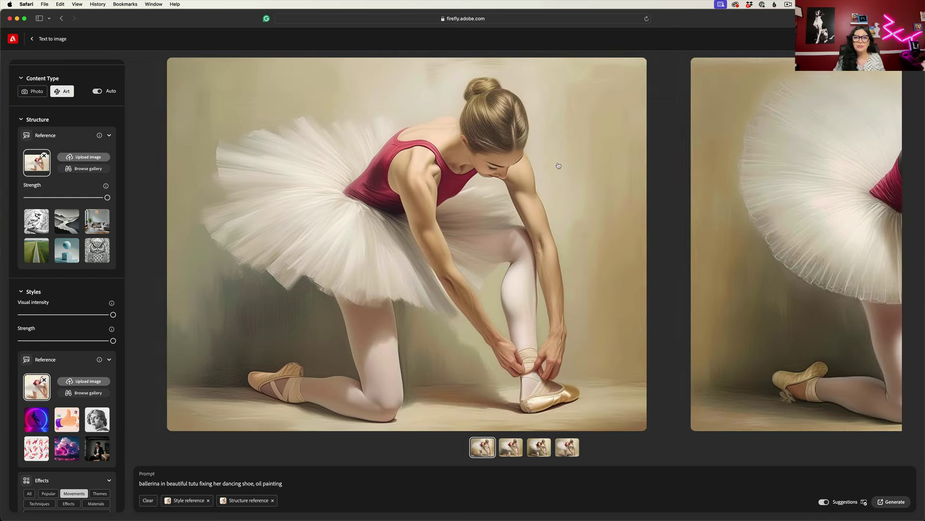
key("Right")
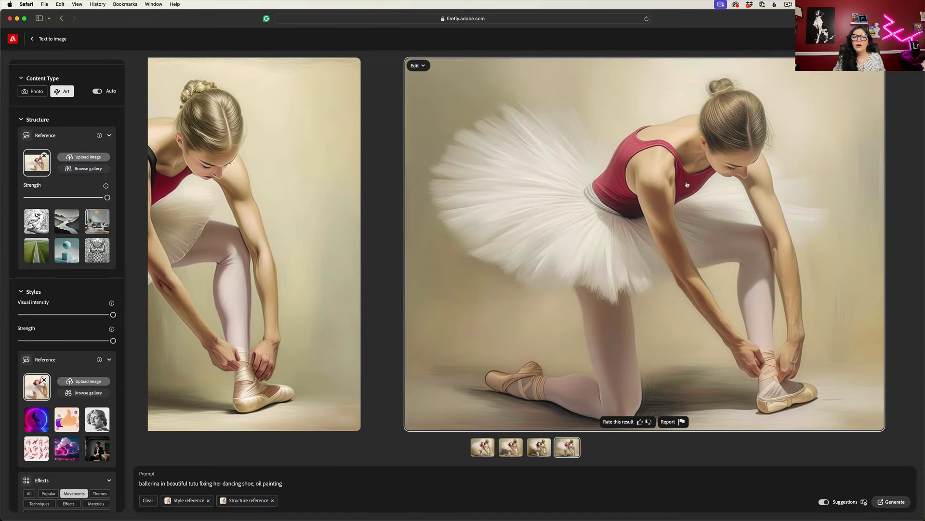
left_click(686, 184)
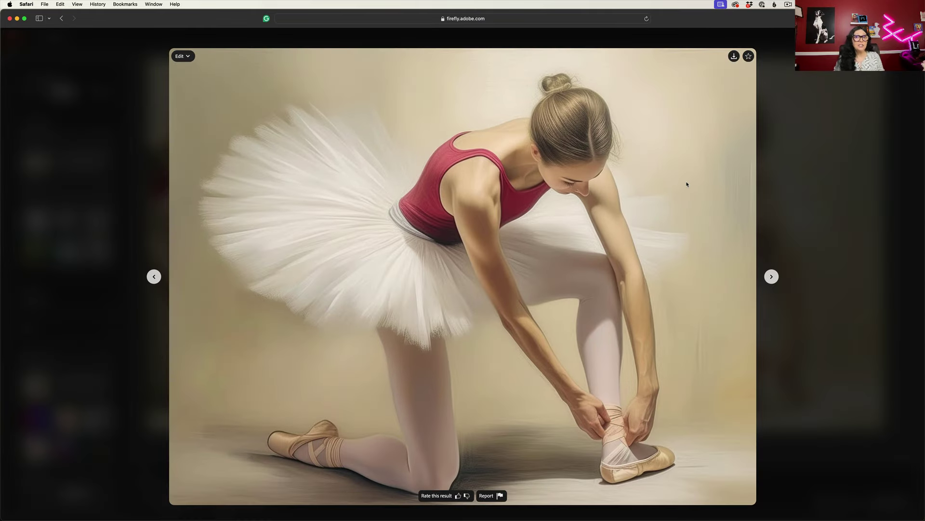